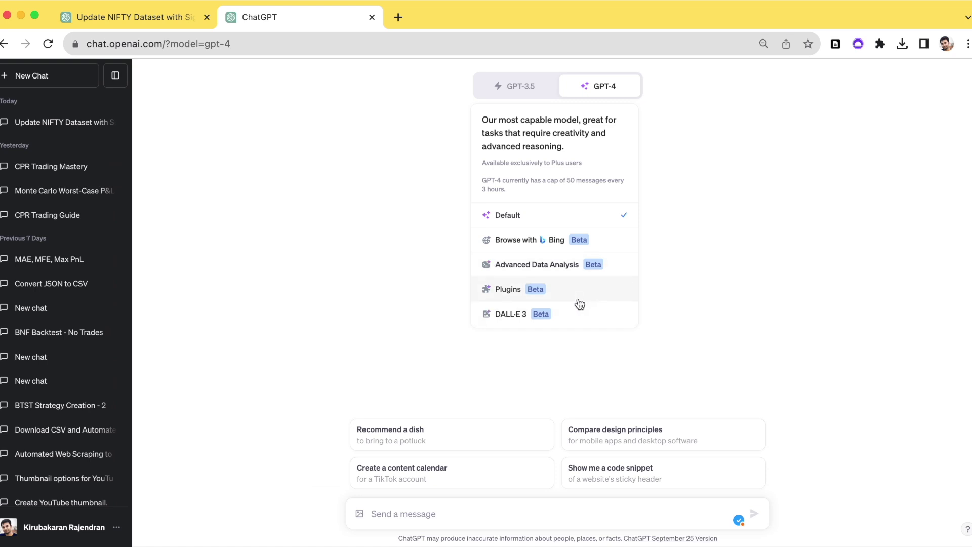
# Set the new chat's model to GPT-4 with Advanced Data Analysis and open the file attachment option.
pyautogui.click(618, 276)
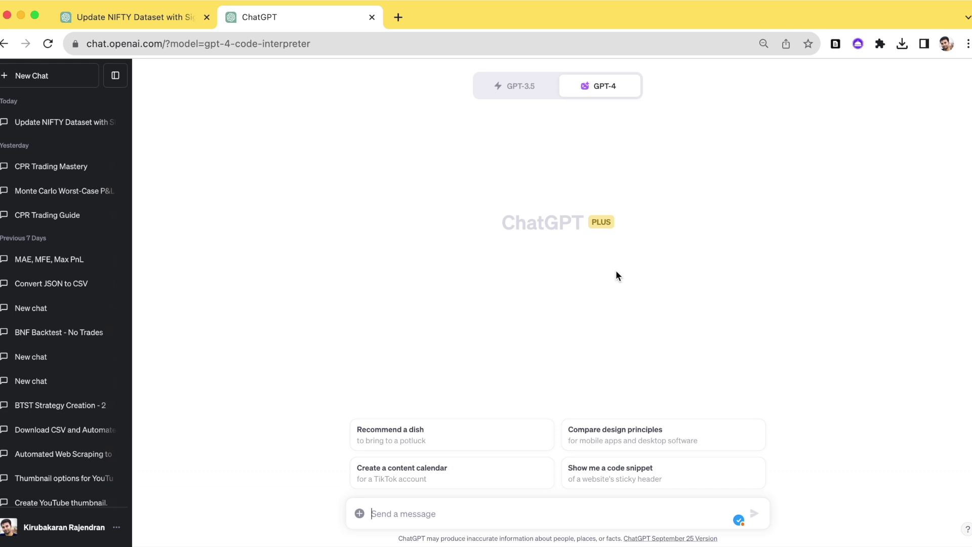
pyautogui.click(504, 92)
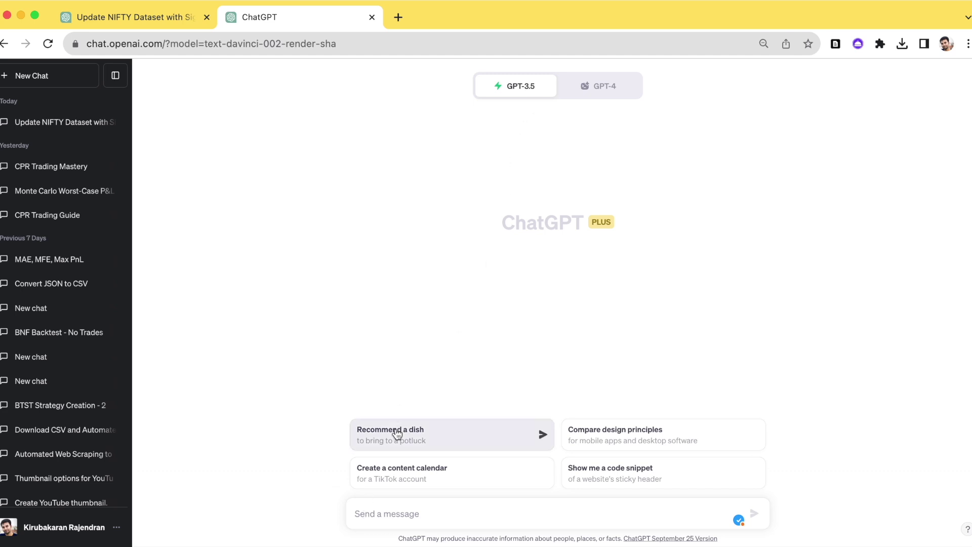
pyautogui.click(604, 97)
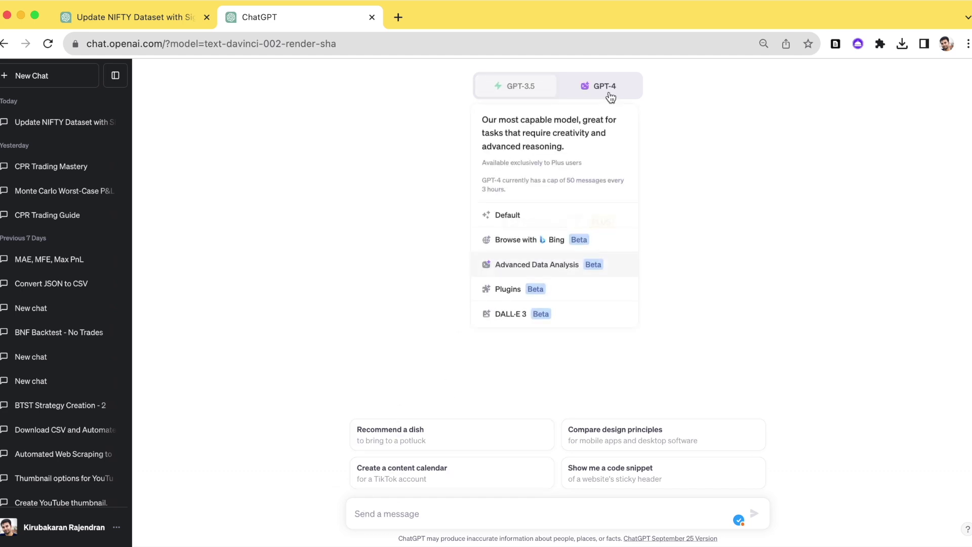
pyautogui.click(616, 260)
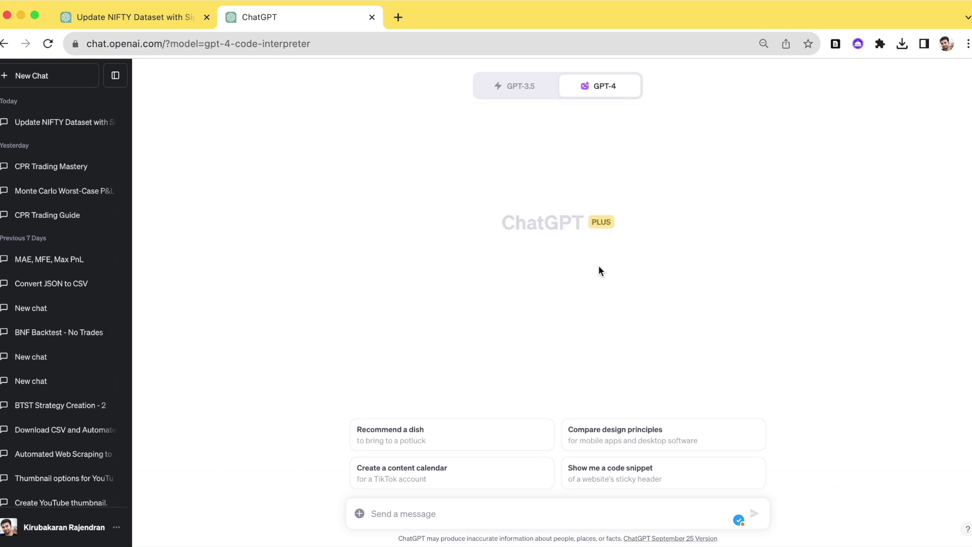
pyautogui.click(360, 514)
# Search the web for "nse historical data" in a new browser tab.
pyautogui.click(397, 18)
pyautogui.write('h')
pyautogui.press('BackSpace')
pyautogui.write('ma')
pyautogui.press('BackSpace')
pyautogui.press('BackSpace')
pyautogui.press('BackSpace')
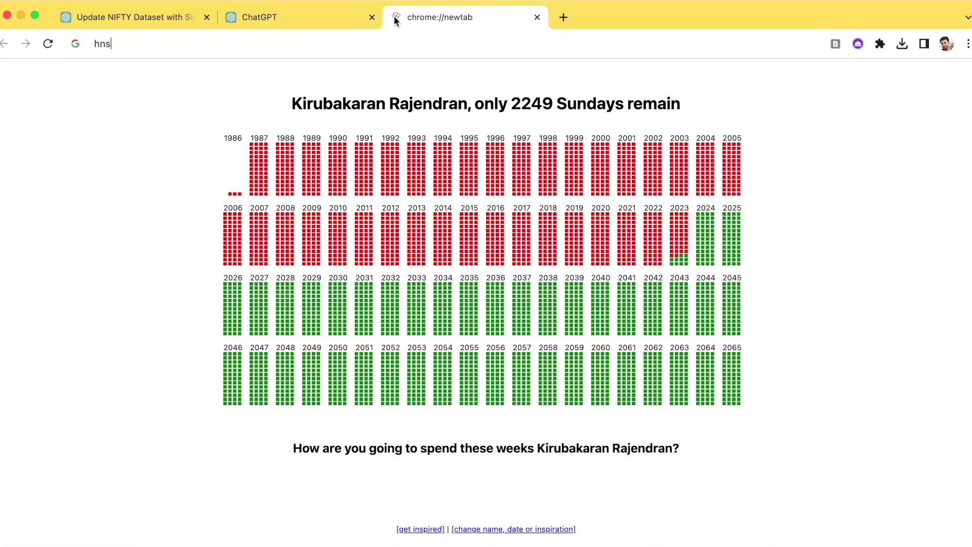
pyautogui.write('nse historical data')
pyautogui.press('Return')
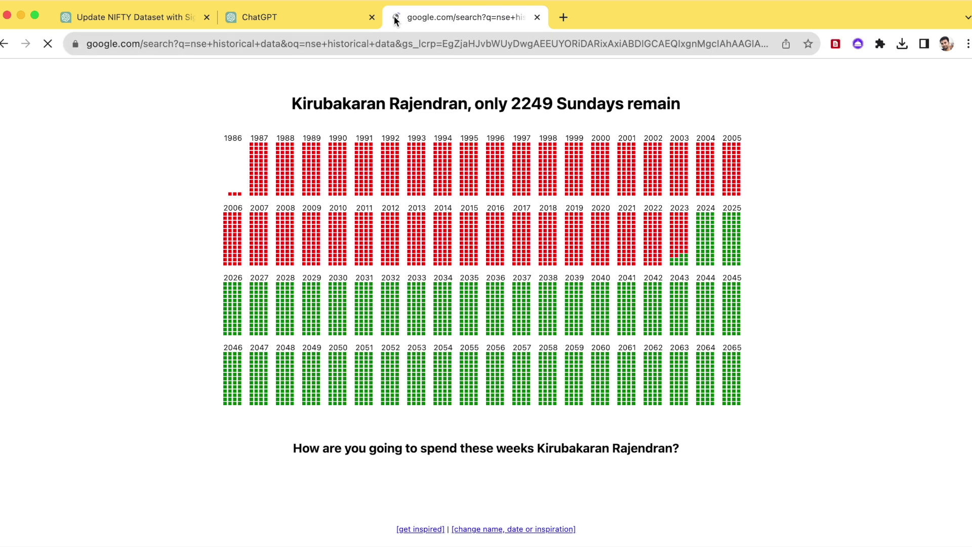
# Open the Historical Data Reports result from NIFTY Indices and bring up its index data form.
pyautogui.scroll(-7, 465, 305)
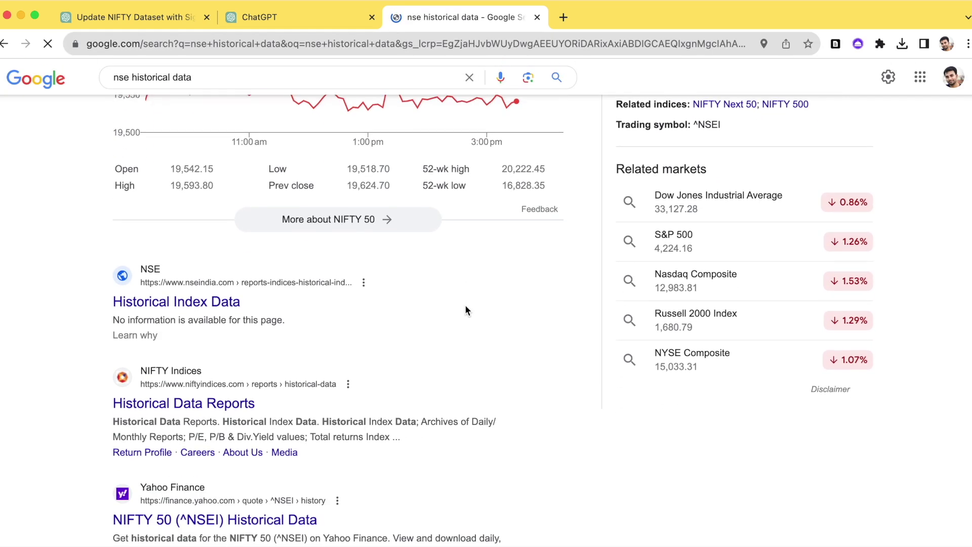
pyautogui.scroll(-1, 465, 305)
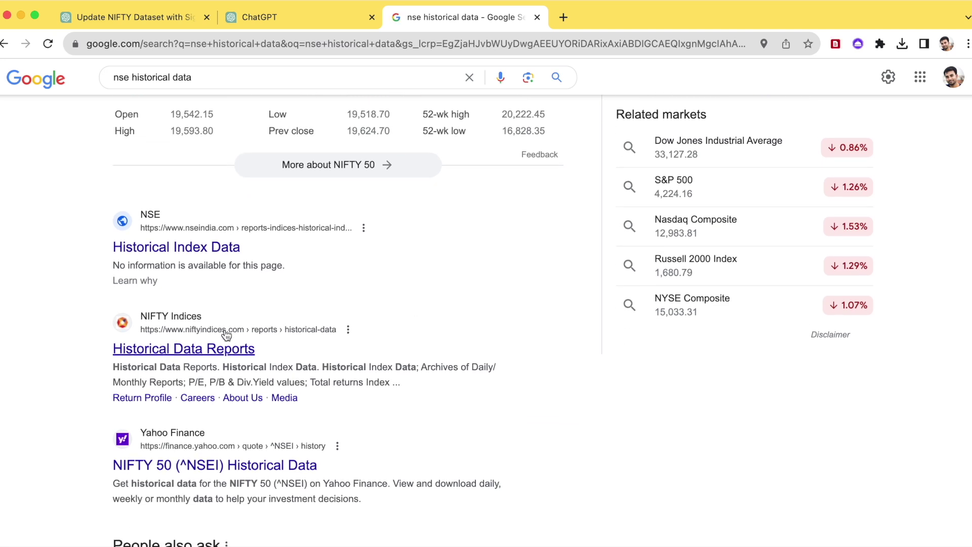
pyautogui.click(226, 350)
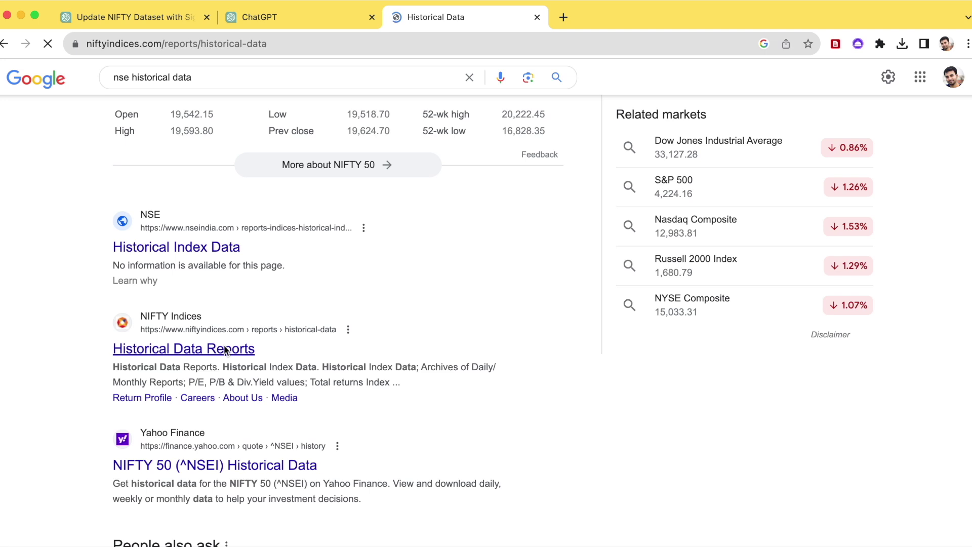
pyautogui.scroll(-2, 224, 345)
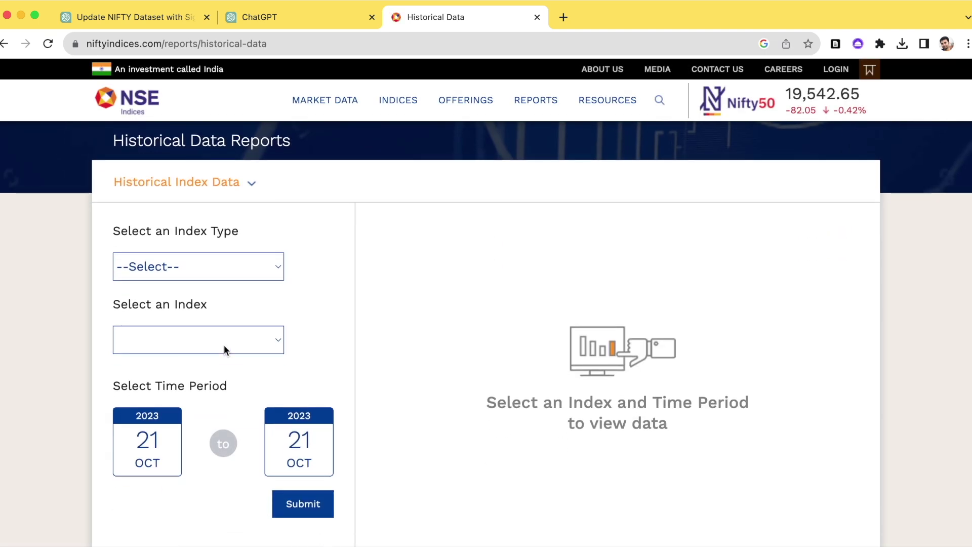
# Choose Equity as the index type and NIFTY 50 as the index for the historical data.
pyautogui.click(260, 266)
pyautogui.click(243, 297)
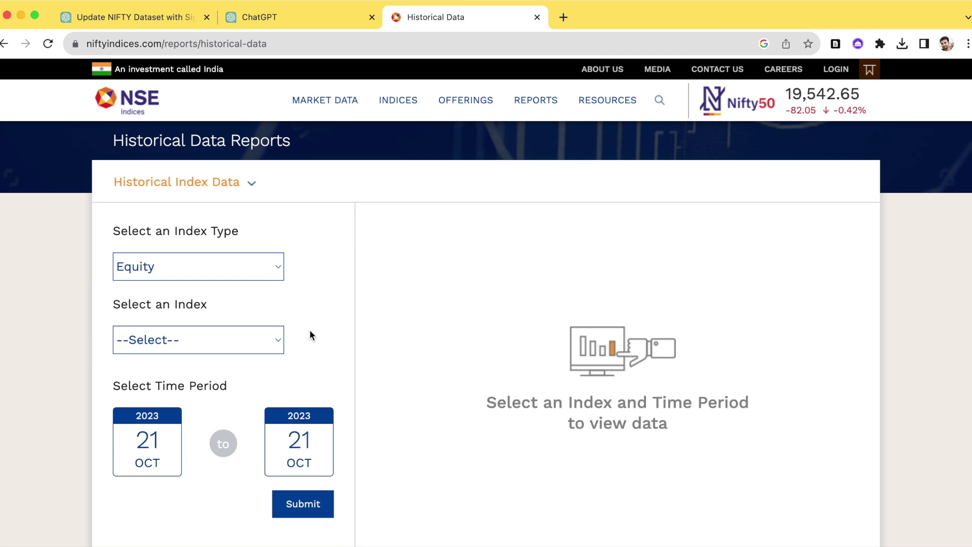
pyautogui.scroll(-1, 310, 331)
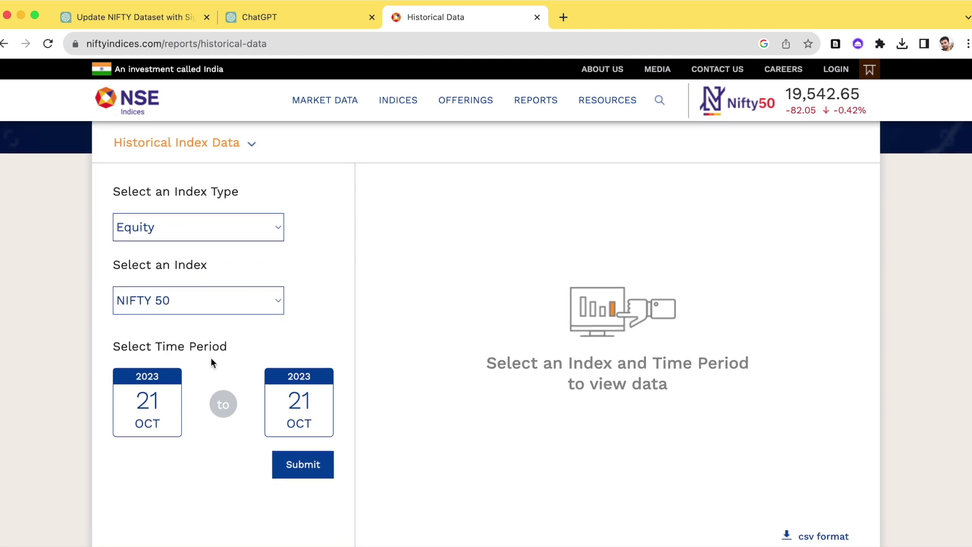
# Set the start of the time period to 01 Jan 2023 and submit the historical data request.
pyautogui.click(152, 412)
pyautogui.scroll(-2, 256, 416)
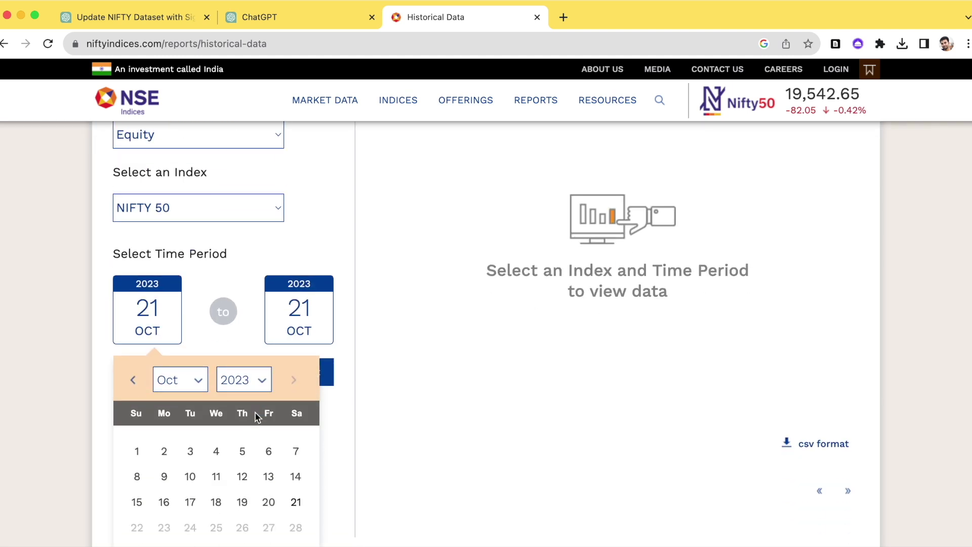
pyautogui.click(183, 212)
pyautogui.click(137, 451)
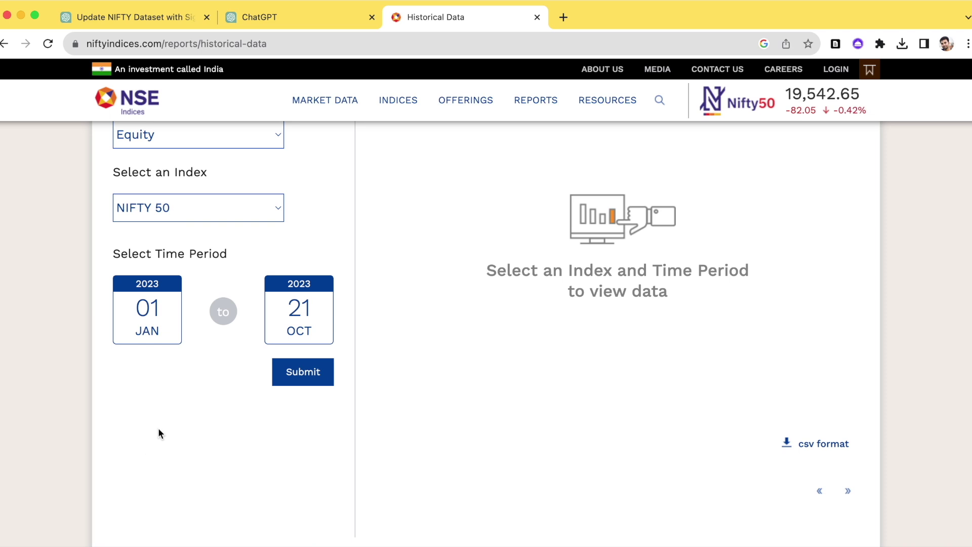
pyautogui.click(310, 373)
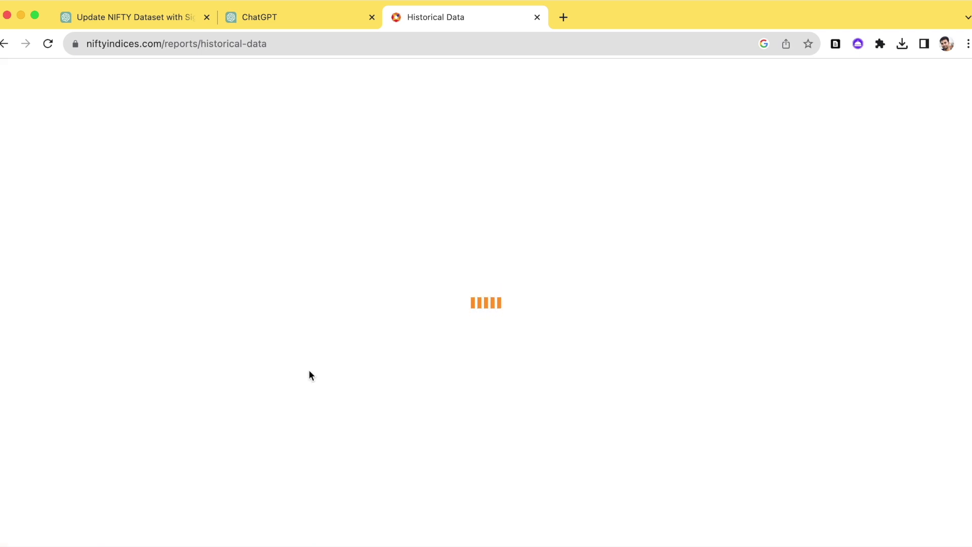
pyautogui.scroll(3, 652, 315)
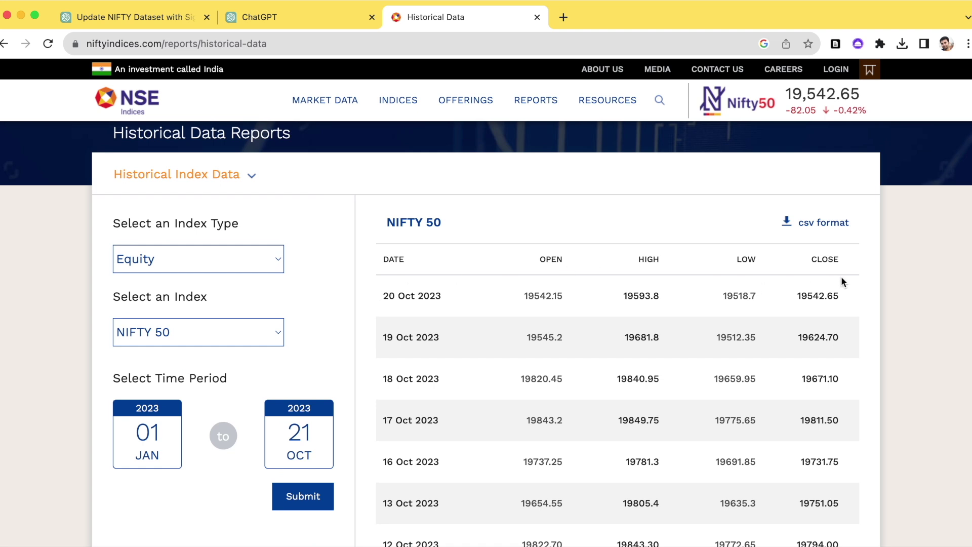
# Download the NIFTY 50 historical data in CSV format and look at its date column in Excel.
pyautogui.click(833, 221)
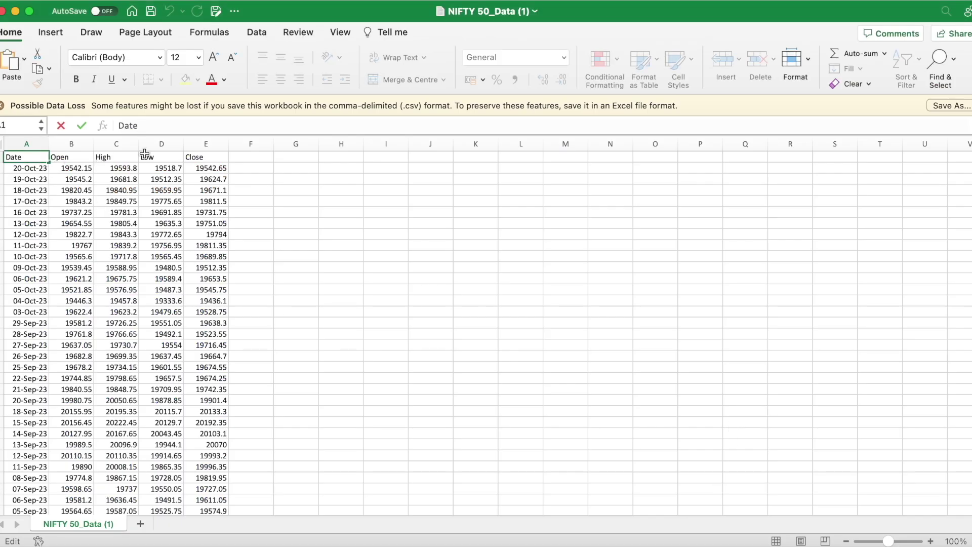
pyautogui.click(26, 171)
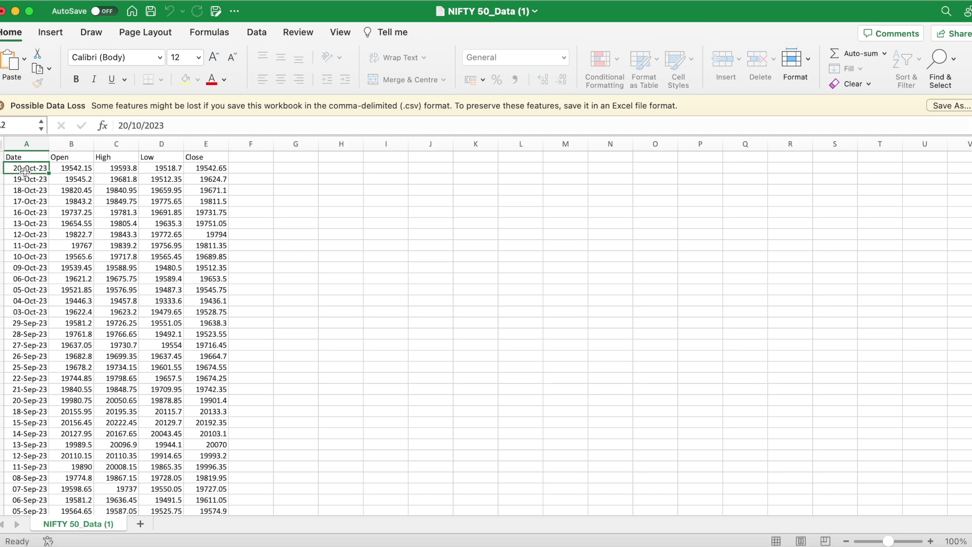
pyautogui.press('Up')
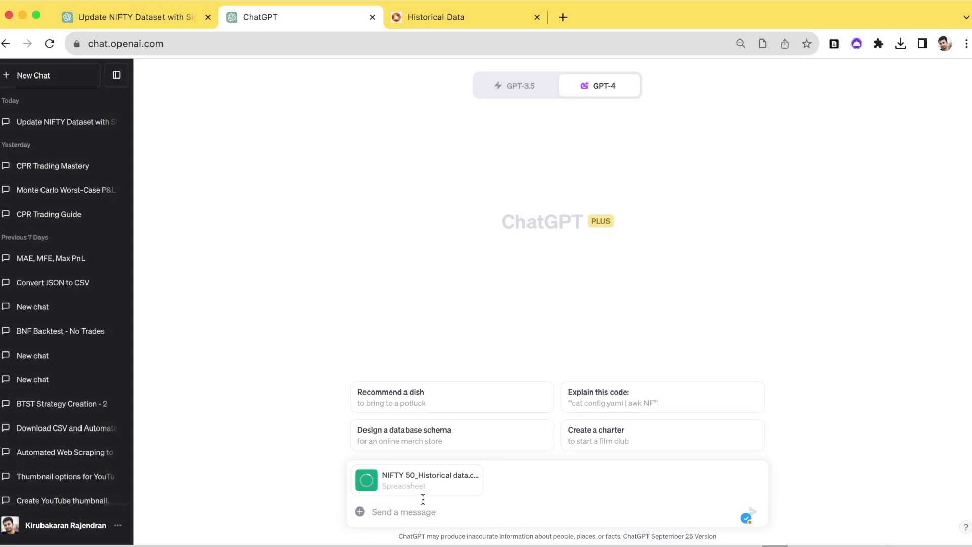
# In the ChatGPT prompt, describe the attached CSV as historical nifty eod data containing date, open, high, low and close values.
pyautogui.write('A')
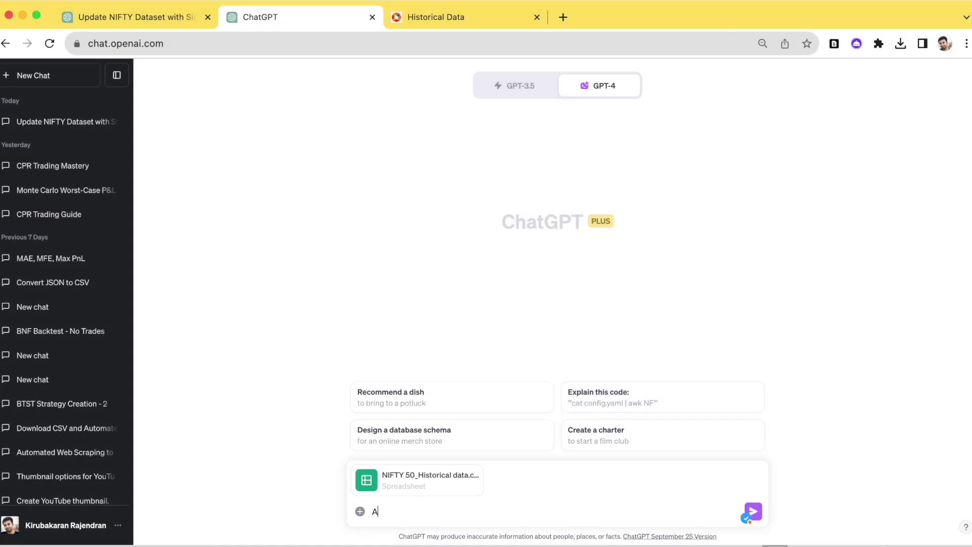
pyautogui.write('ttached is the nifty eod historical data,')
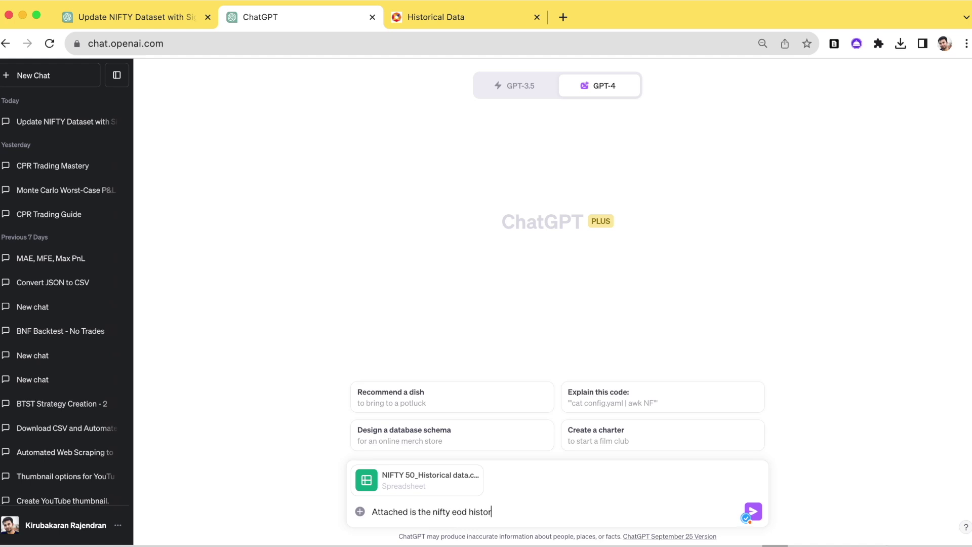
pyautogui.write('that contains these values, date, open, high, low and close.')
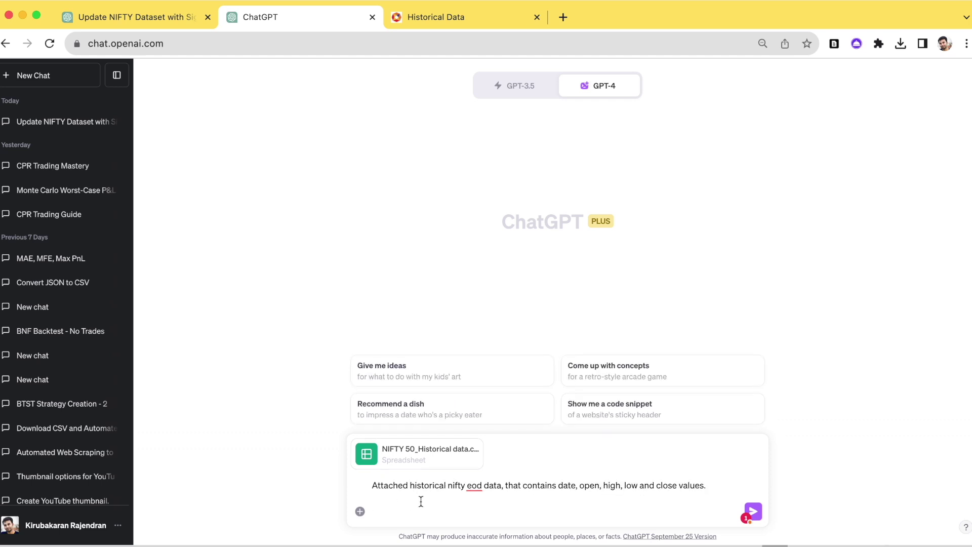
# Request a backtest sorting dates ascending, marking buy for closes above the previous day's high and sell for closes below its low, and show the work.
pyautogui.write('I want to backtest a trading')
pyautogui.press('BackSpace')
pyautogui.press('BackSpace')
pyautogui.press('BackSpace')
pyautogui.write('ing startegy with ')
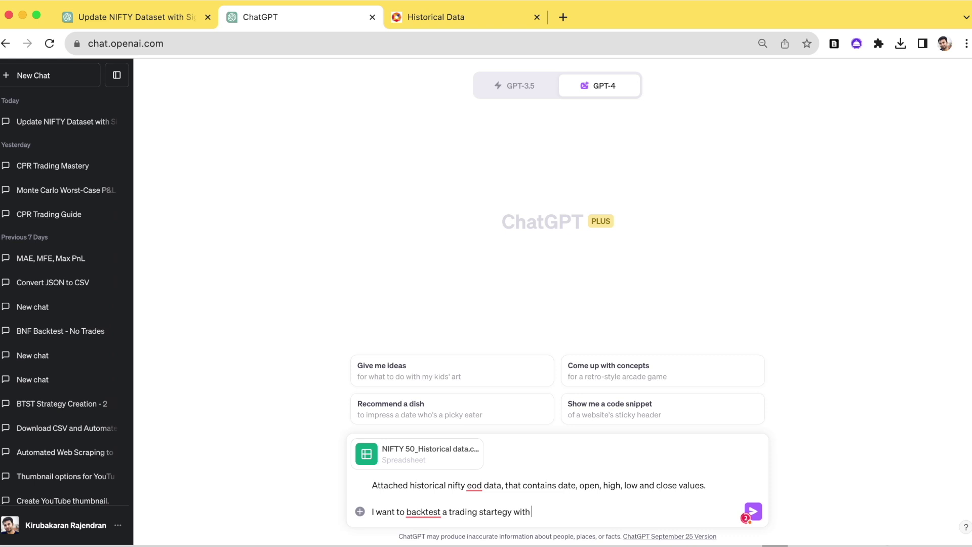
pyautogui.write('this data')
pyautogui.press('Return')
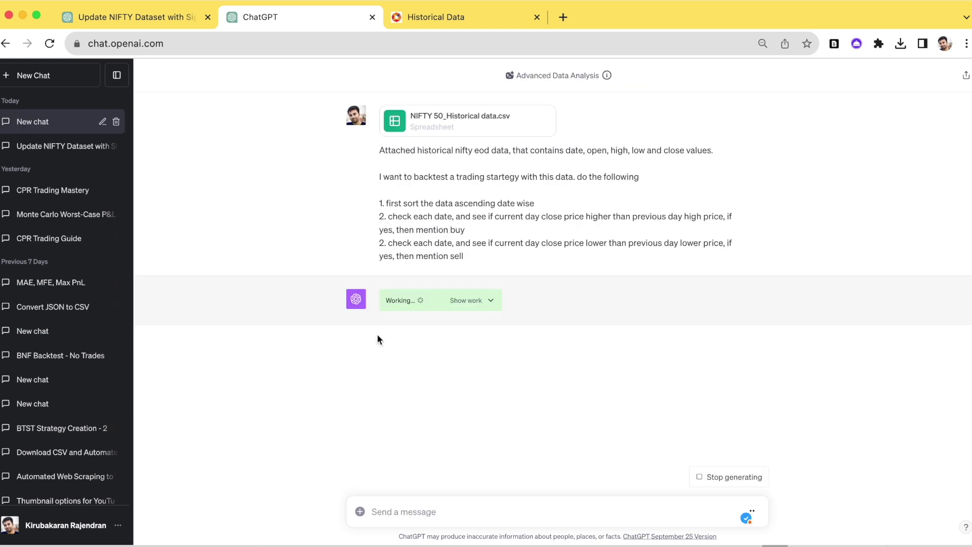
pyautogui.click(499, 301)
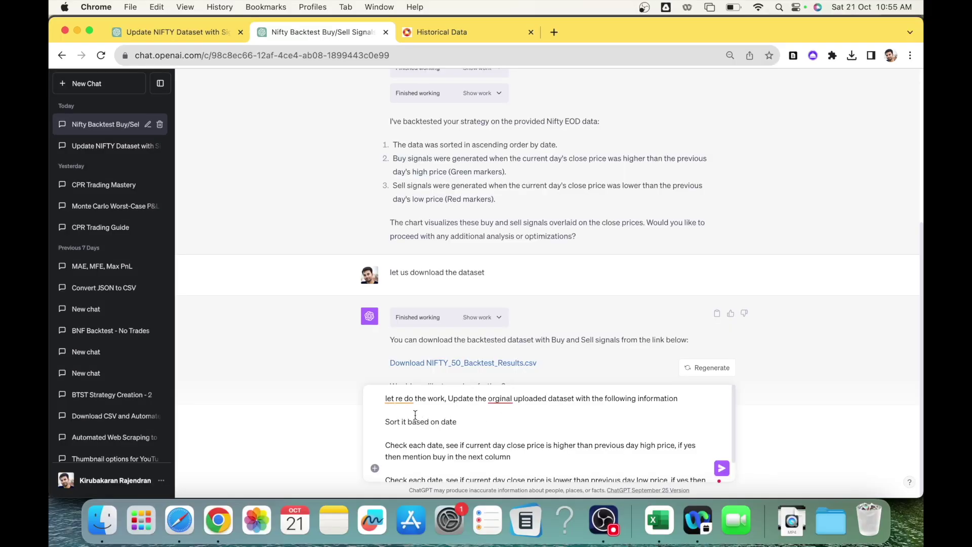
# Add a line asking to download the new dataset to the drafted redo prompt for the original dataset, and send it.
pyautogui.moveTo(385, 401); pyautogui.dragTo(597, 402)
pyautogui.click(601, 413)
pyautogui.scroll(-1, 602, 414)
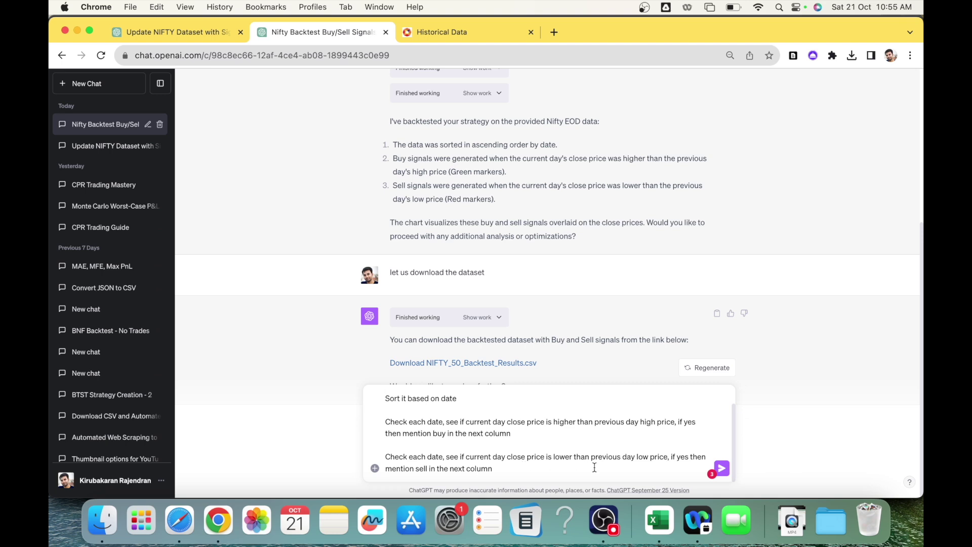
pyautogui.hotkey('shift', 'Return')
pyautogui.hotkey('shift', 'Return')
pyautogui.write('le')
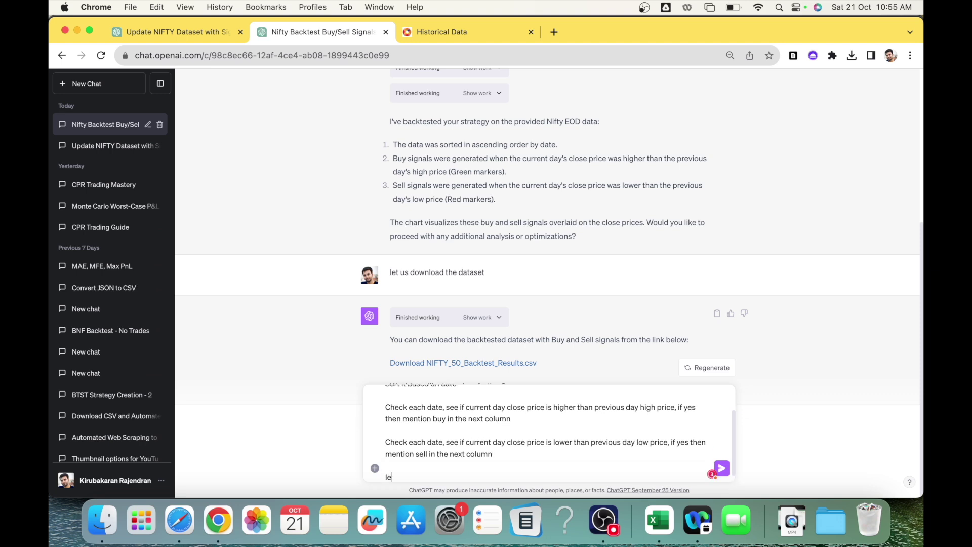
pyautogui.write('t me download the newdataset')
pyautogui.press('Return')
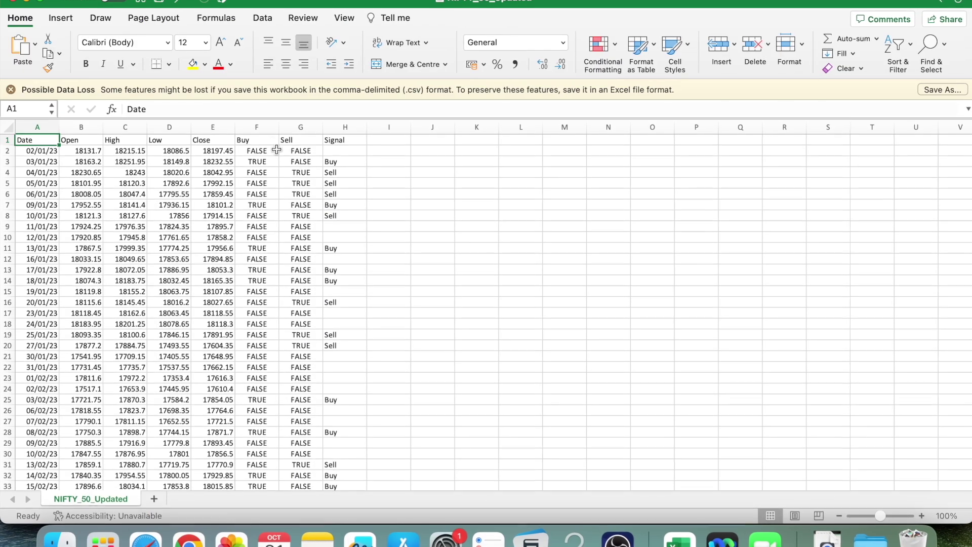
# Examine the Buy, Sell and Signal columns in the NIFTY_50_Updated sheet.
pyautogui.click(247, 128)
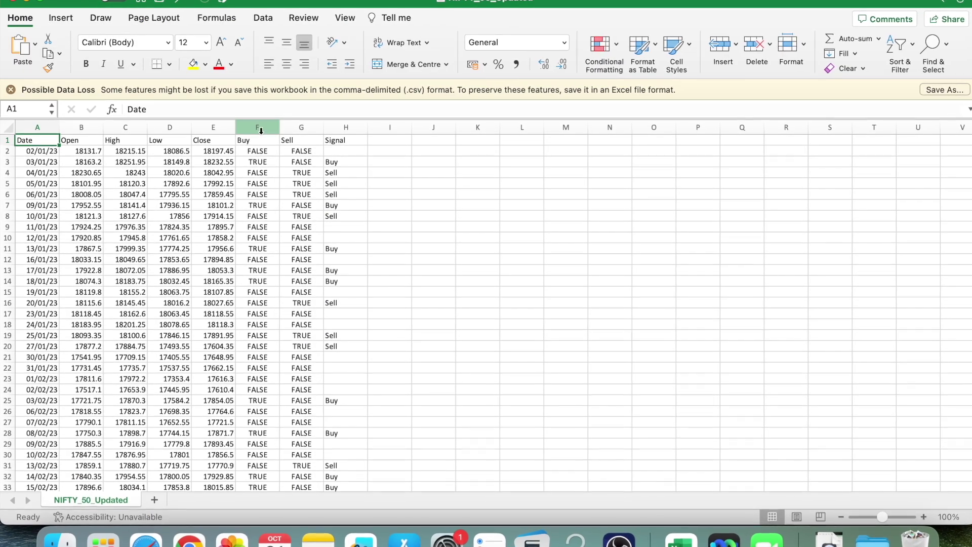
pyautogui.moveTo(262, 131); pyautogui.dragTo(303, 130)
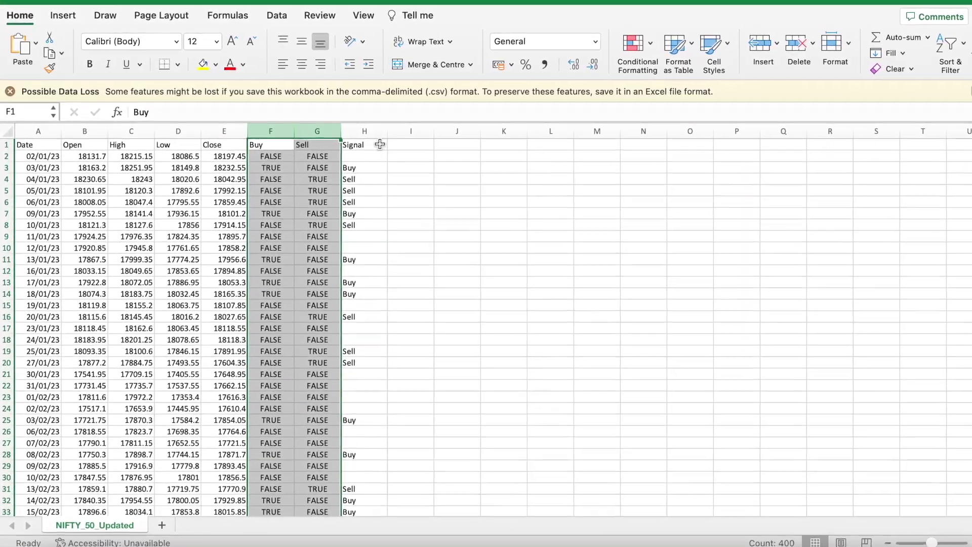
pyautogui.click(371, 142)
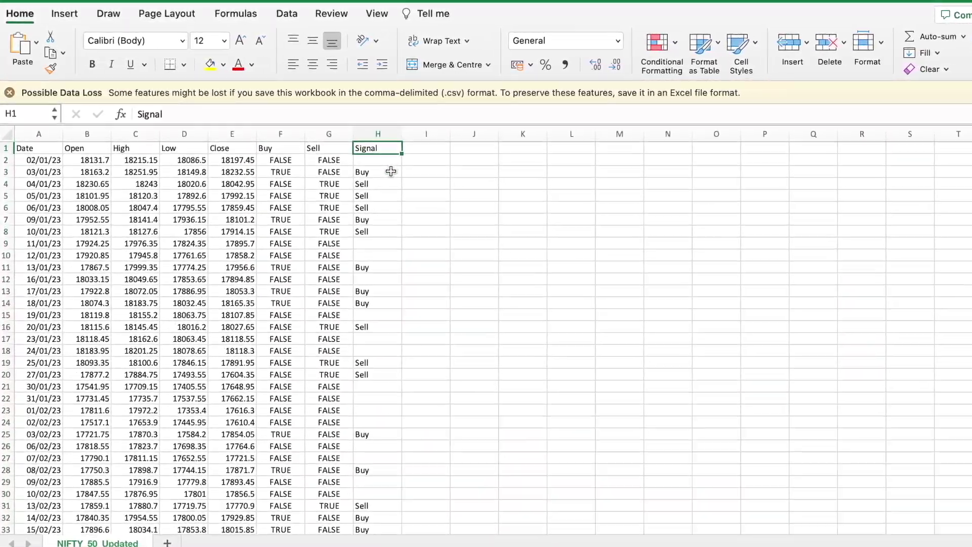
# Check the 03/01/23 buy signal against that day's close, filling the previous day's high in C2 yellow, and move to the 04/01/23 sell signal.
pyautogui.click(381, 169)
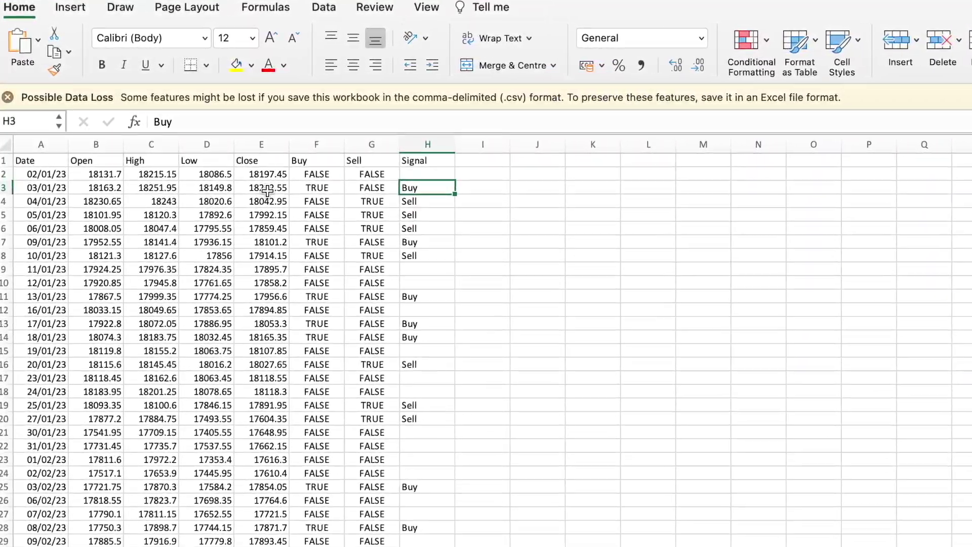
pyautogui.click(234, 183)
pyautogui.click(156, 176)
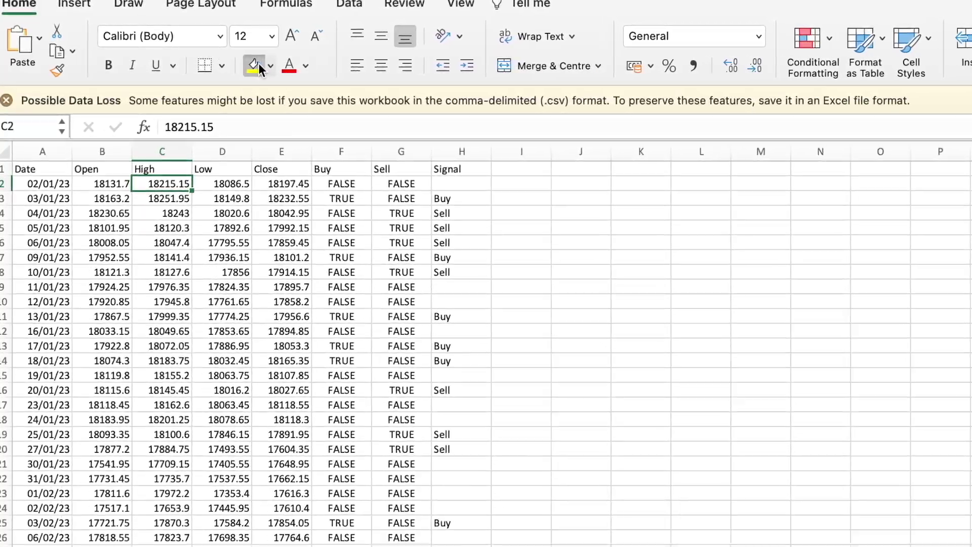
pyautogui.click(259, 68)
pyautogui.click(471, 202)
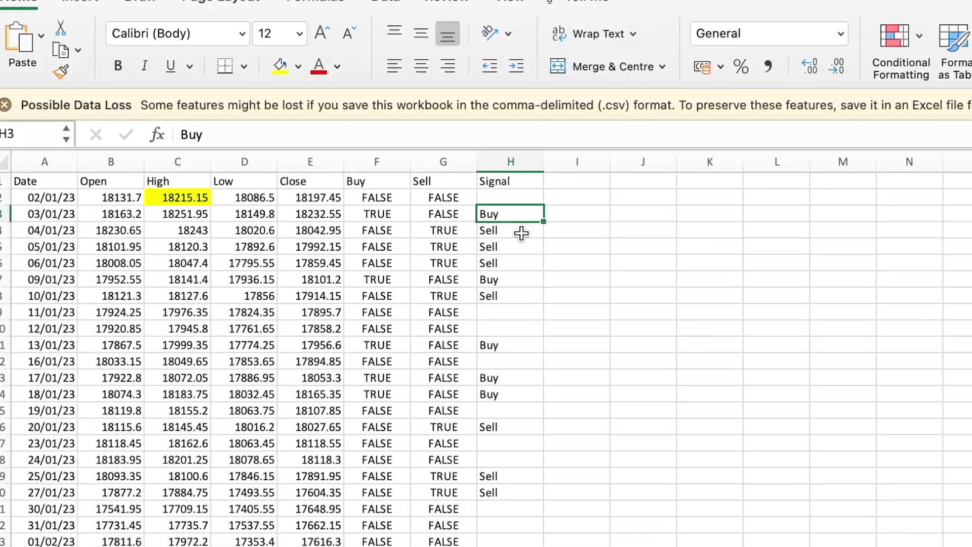
pyautogui.click(503, 226)
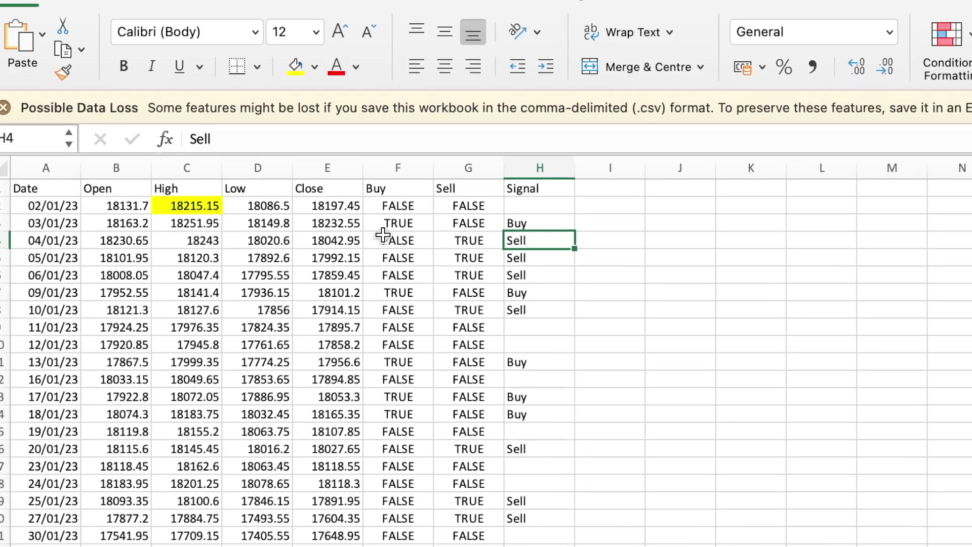
# Check the 04/01/23 sell signal by filling that day's close in E4 and the previous day's low in D3 yellow.
pyautogui.click(322, 237)
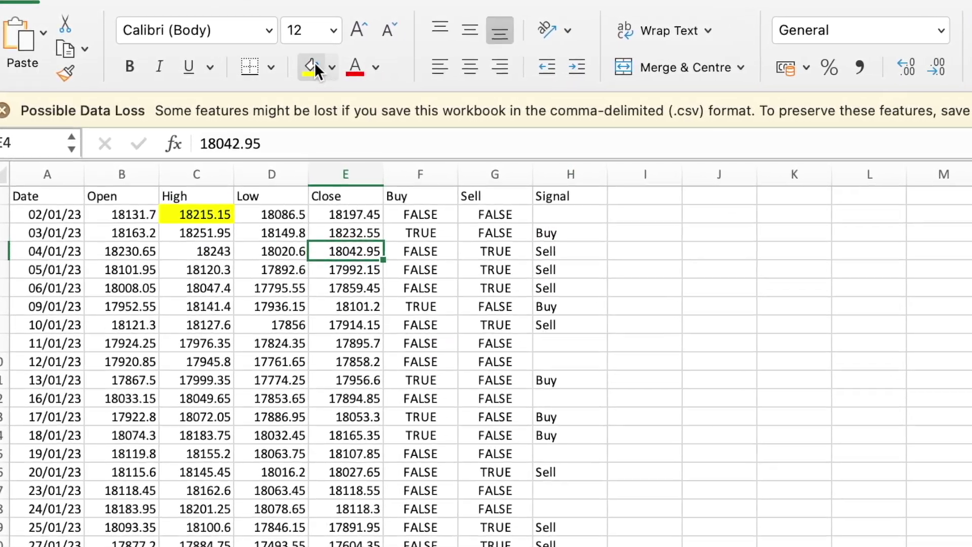
pyautogui.click(315, 62)
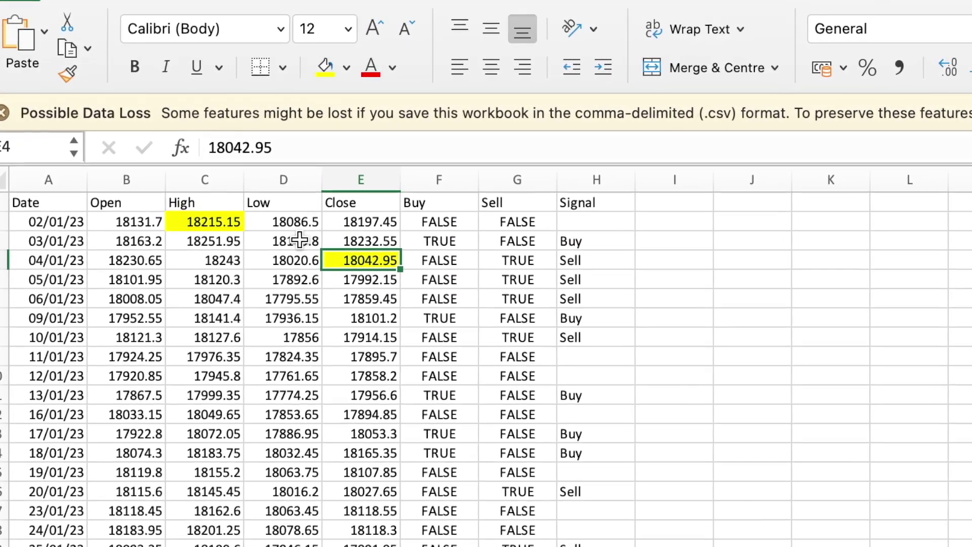
pyautogui.click(287, 233)
pyautogui.click(328, 65)
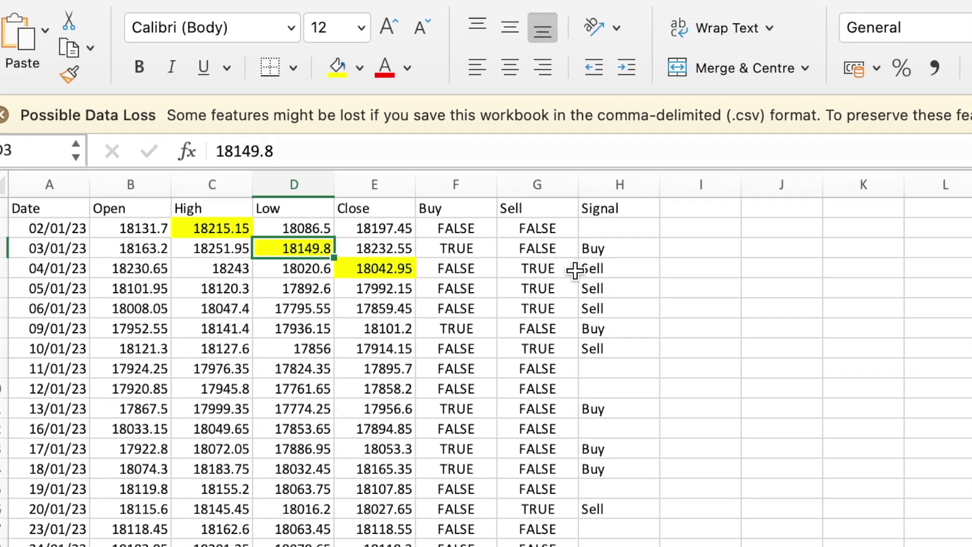
pyautogui.click(617, 278)
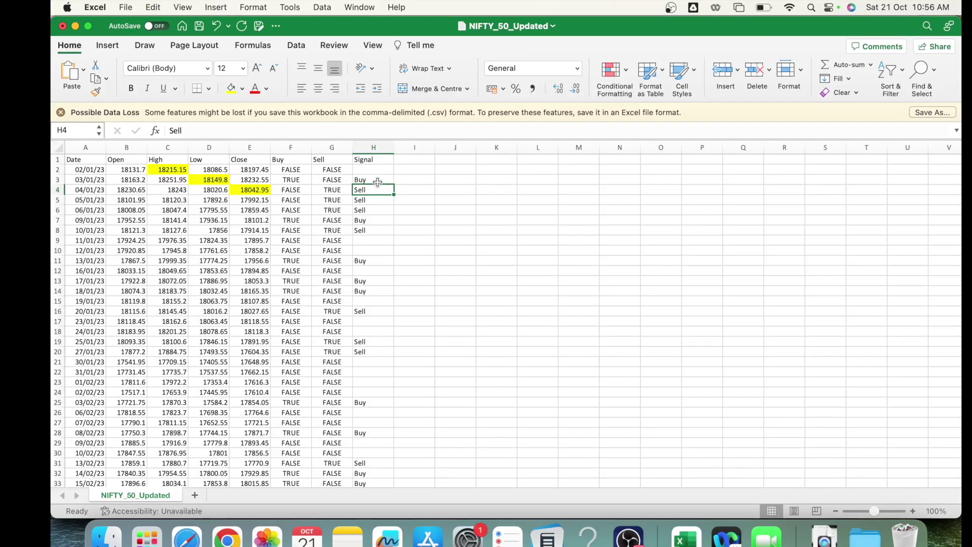
# Go through the Signal column from 03/01/23 to 18/01/23, checking whether buy and sell signals alternate.
pyautogui.click(379, 200)
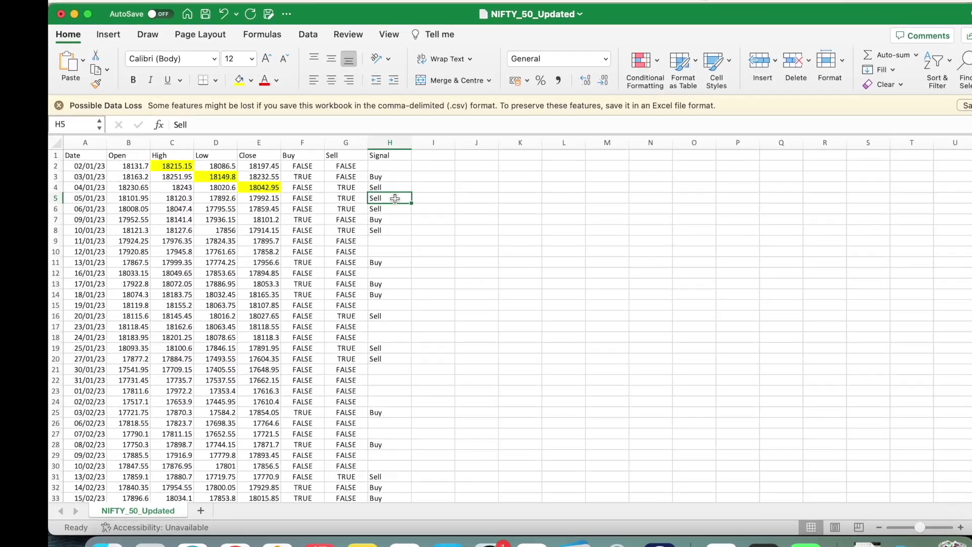
pyautogui.click(400, 208)
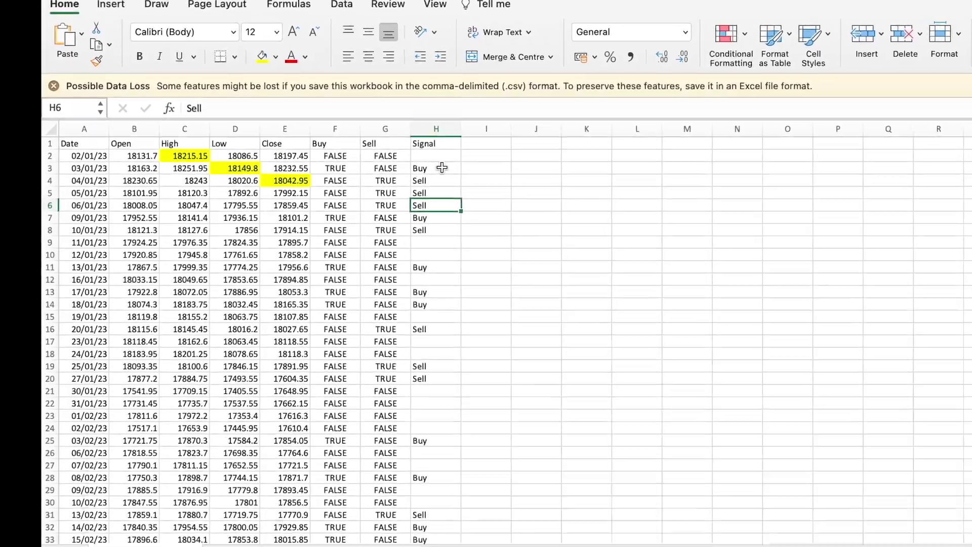
pyautogui.click(421, 171)
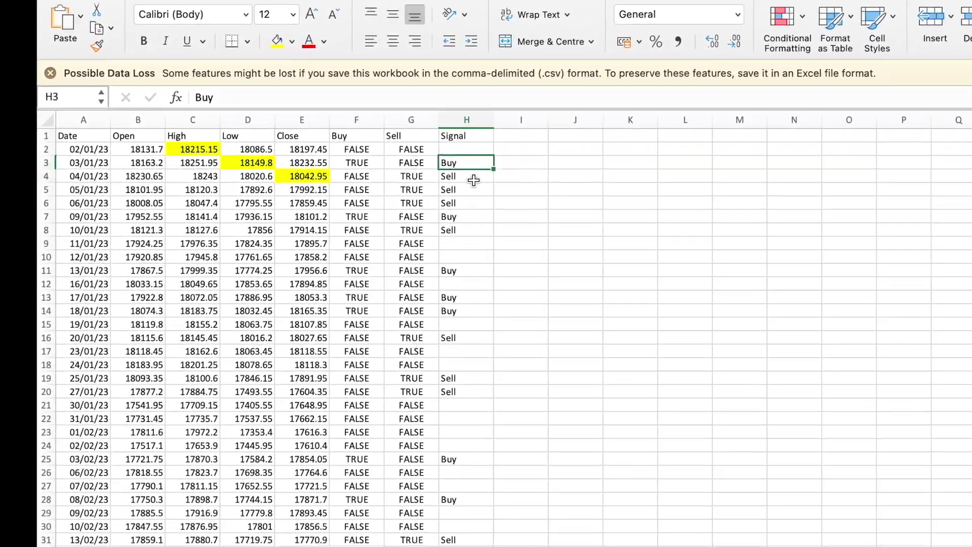
pyautogui.click(450, 182)
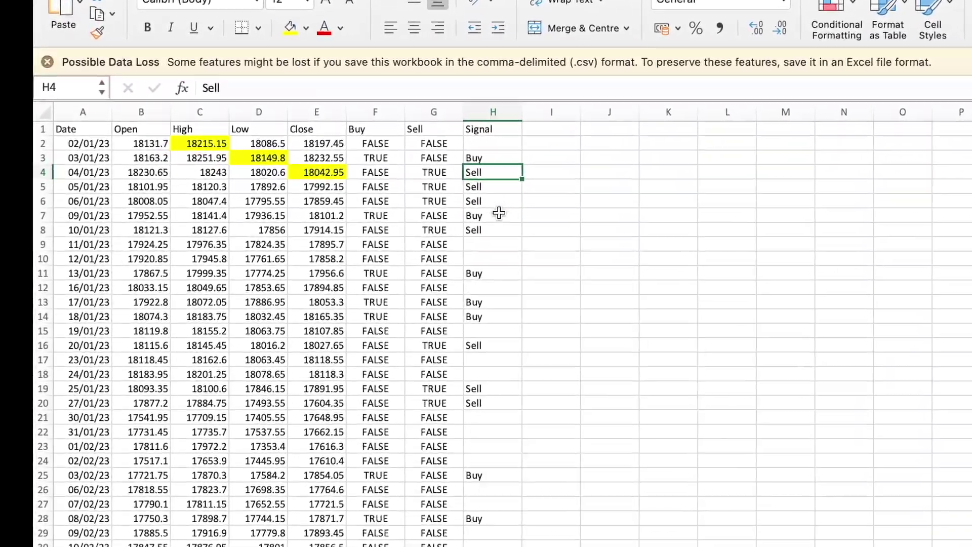
pyautogui.click(480, 215)
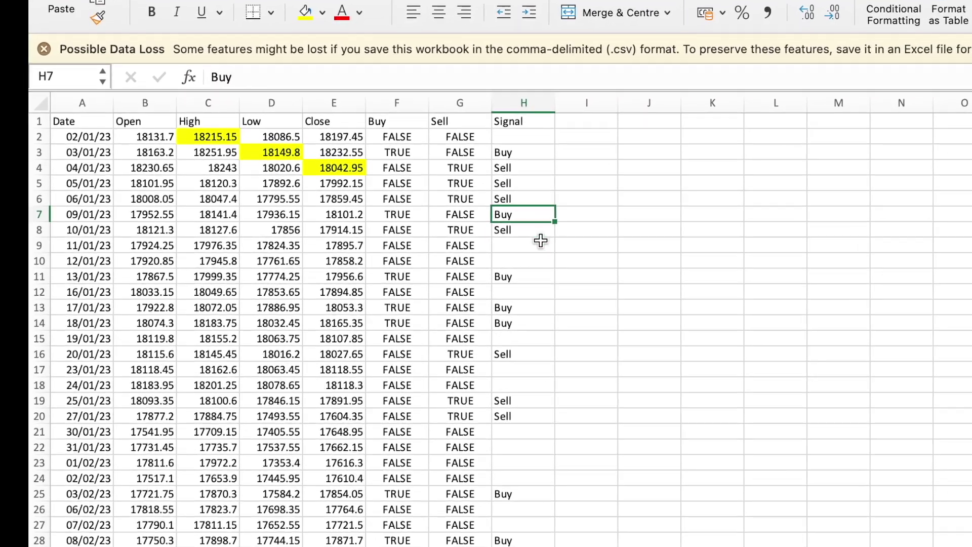
pyautogui.click(522, 230)
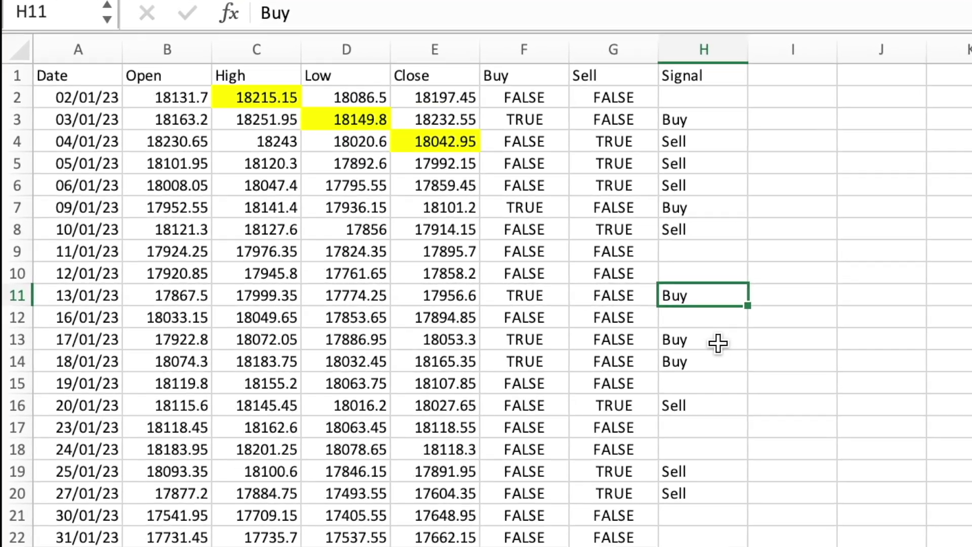
pyautogui.click(690, 335)
pyautogui.click(719, 365)
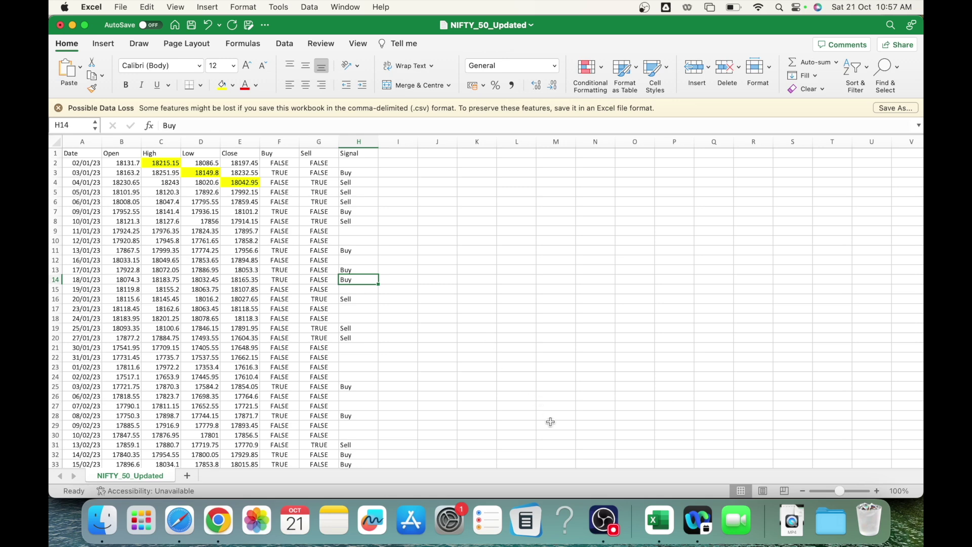
# Fill the 13/01/23 and 17/01/23 buy rows in the NIFTY_50_Updated sheet yellow.
pyautogui.press('super+Tab')
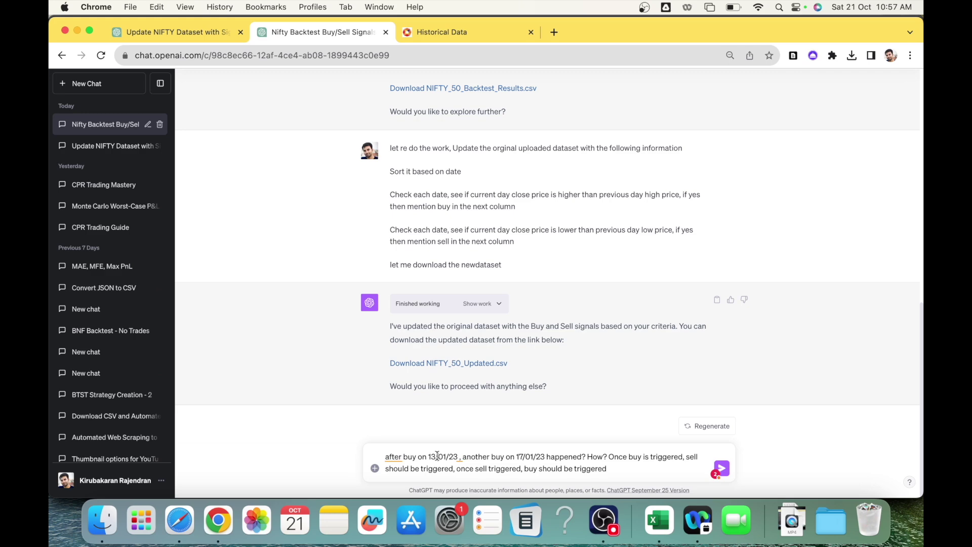
pyautogui.click(659, 520)
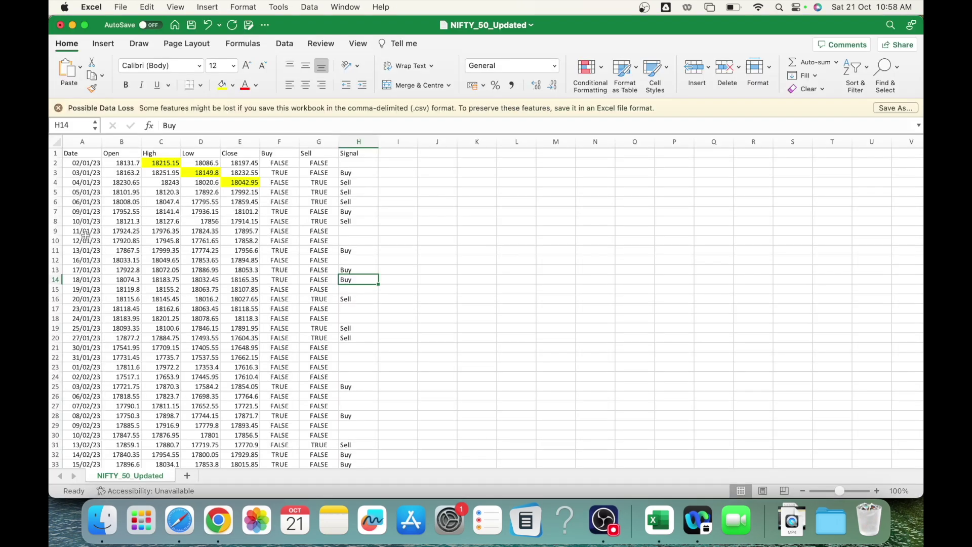
pyautogui.click(57, 251)
pyautogui.click(222, 85)
pyautogui.click(53, 270)
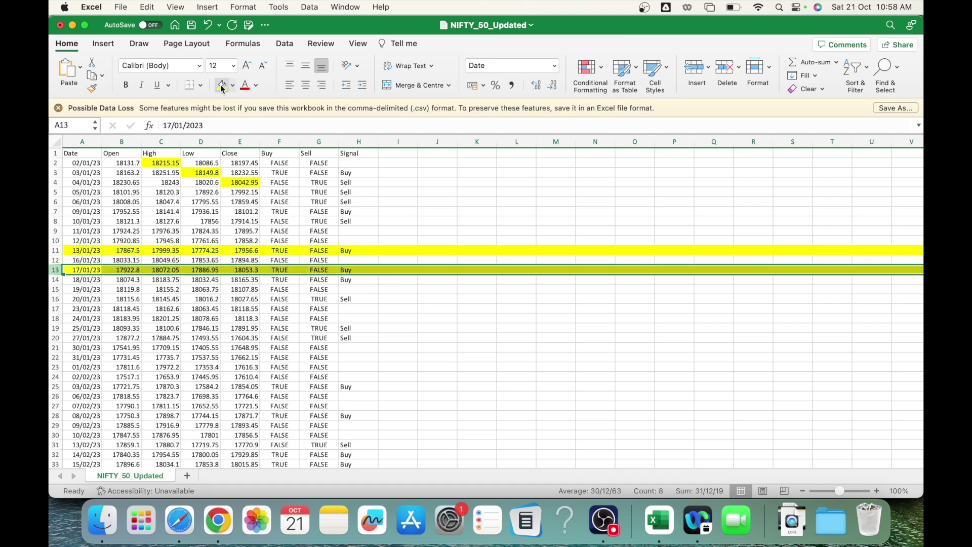
# Send ChatGPT the drafted question on the consecutive buys, requiring alternating buy and sell signals, and open the resulting NIFTY_50_Final.csv in Excel.
pyautogui.click(219, 531)
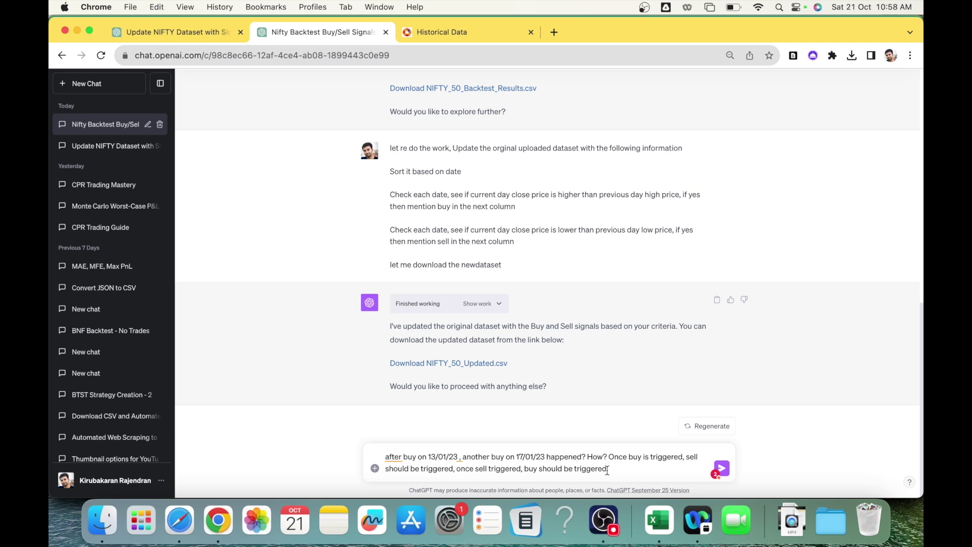
pyautogui.press('Return')
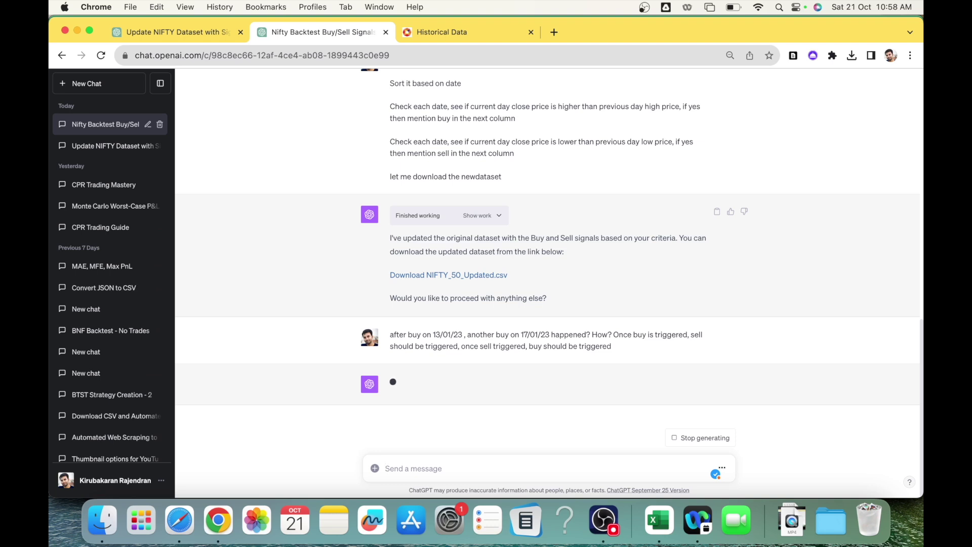
pyautogui.click(465, 364)
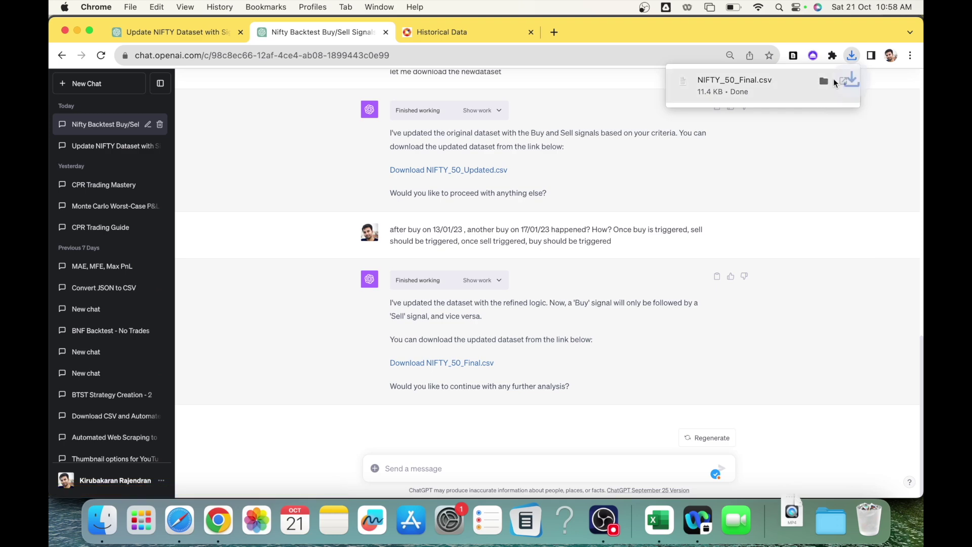
pyautogui.click(831, 88)
pyautogui.doubleClick(636, 126)
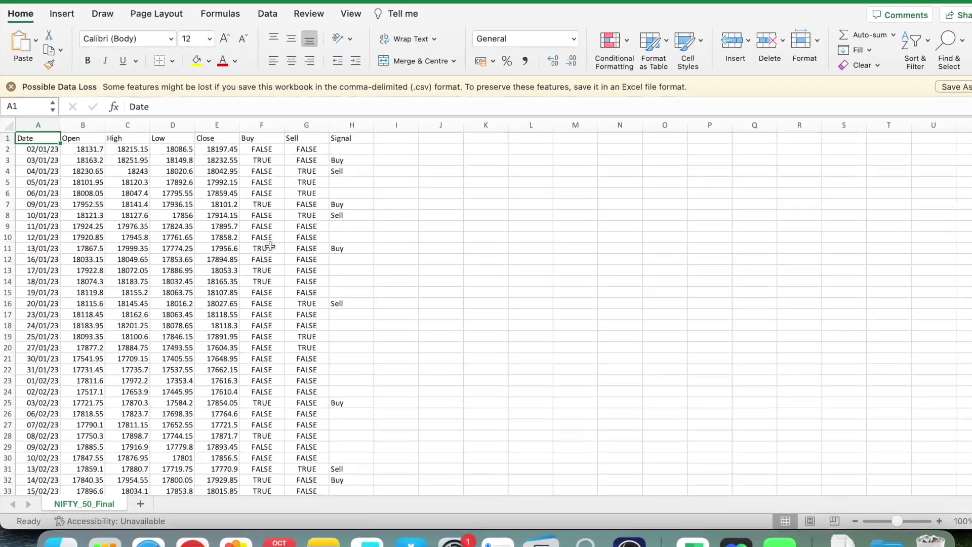
# Examine the Signal column in the NIFTY_50_Final sheet to check that buy and sell signals alternate.
pyautogui.click(365, 161)
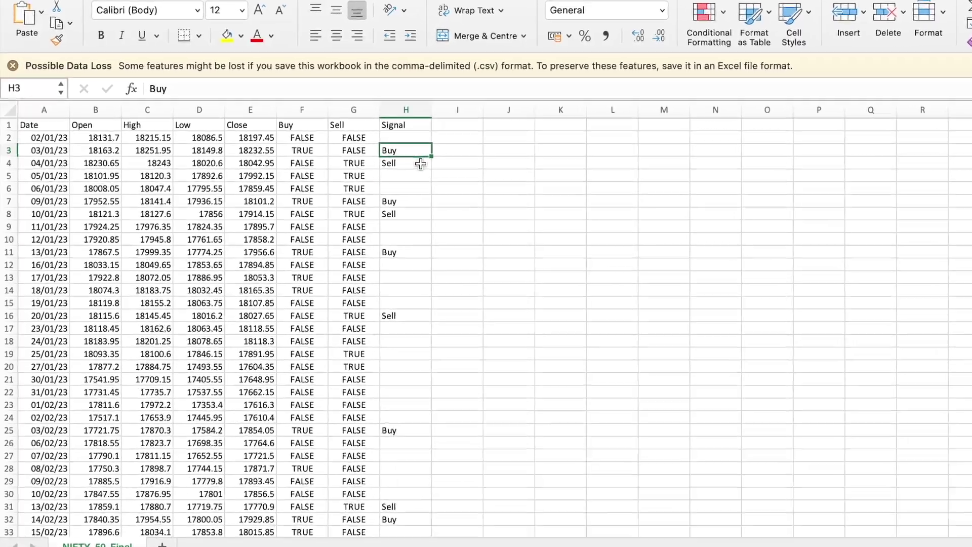
pyautogui.click(398, 166)
pyautogui.click(398, 201)
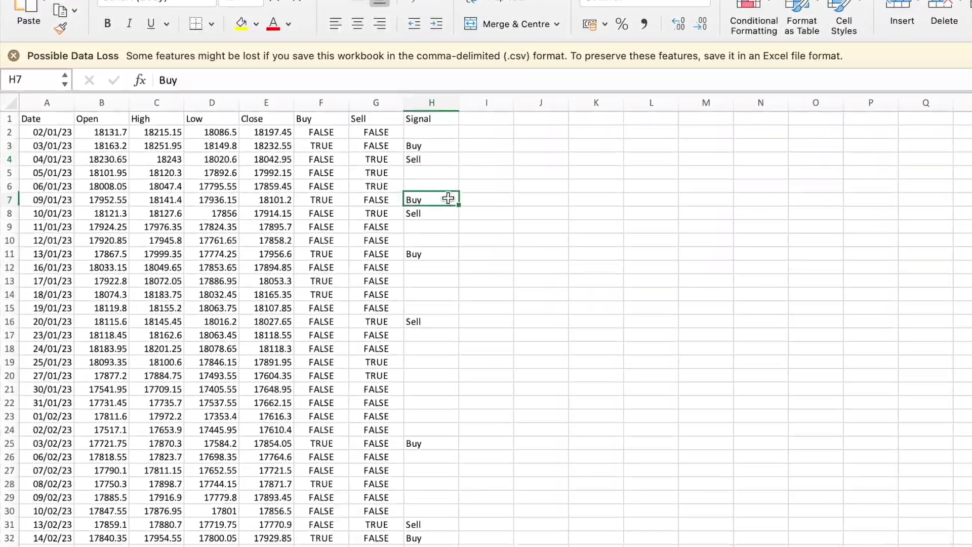
pyautogui.click(446, 214)
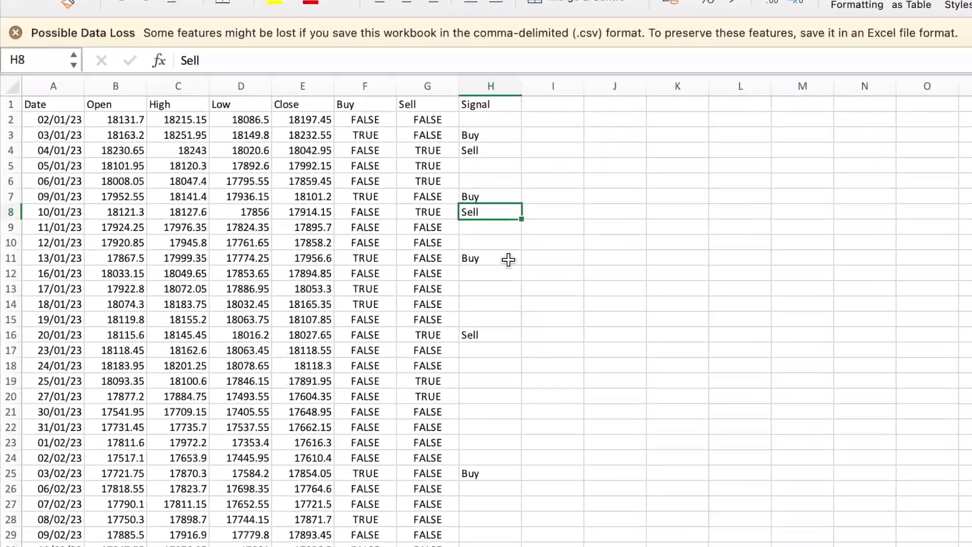
pyautogui.click(509, 260)
pyautogui.click(504, 334)
pyautogui.click(566, 508)
pyautogui.scroll(-4, 582, 515)
pyautogui.scroll(-7, 597, 409)
pyautogui.click(561, 255)
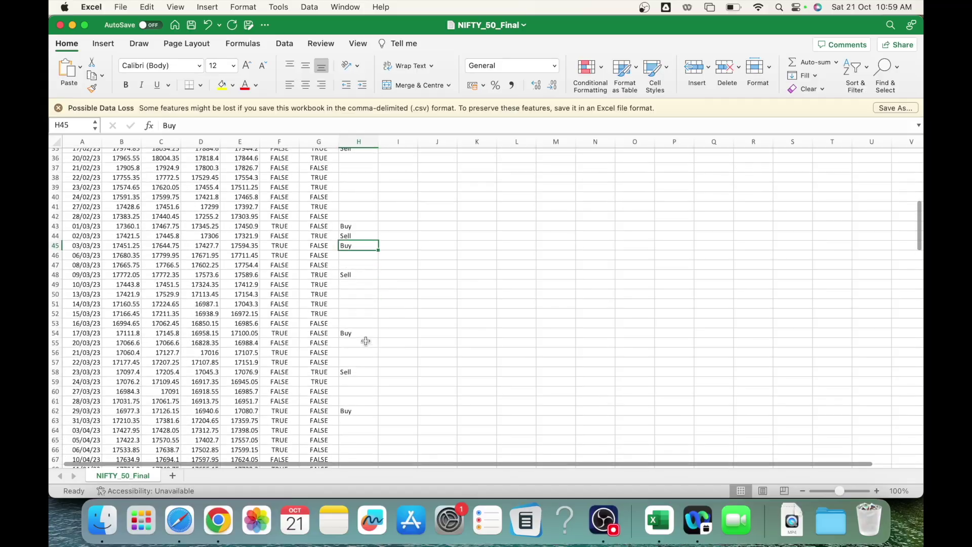
pyautogui.scroll(-9, 365, 341)
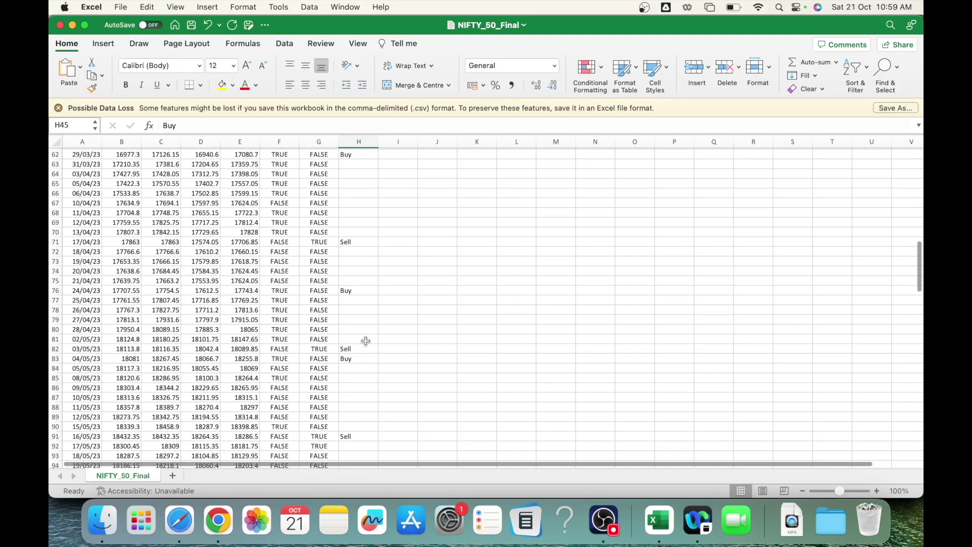
pyautogui.scroll(-1, 366, 341)
pyautogui.scroll(20, 365, 341)
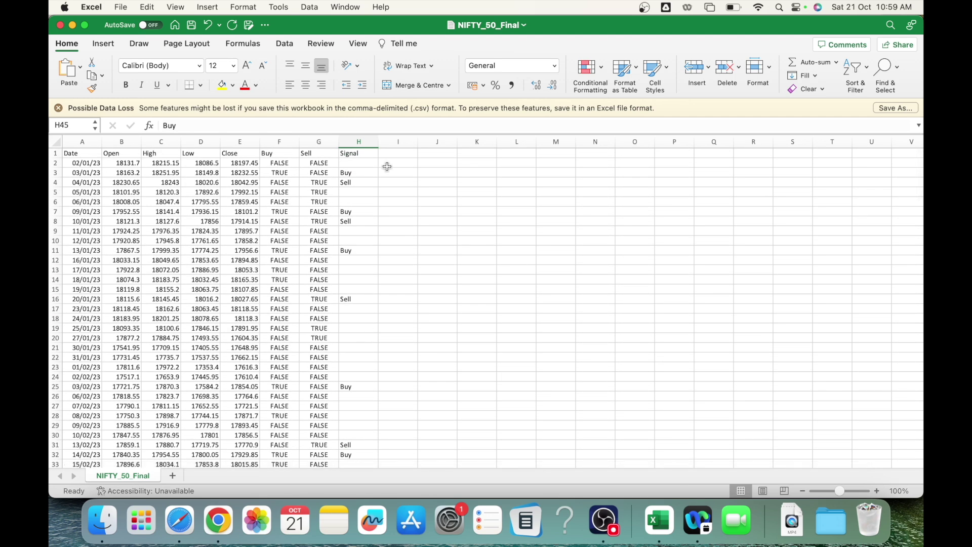
# Enter formulas in I3 and I4 that reference the same day's close beside the first buy and sell signals.
pyautogui.click(396, 170)
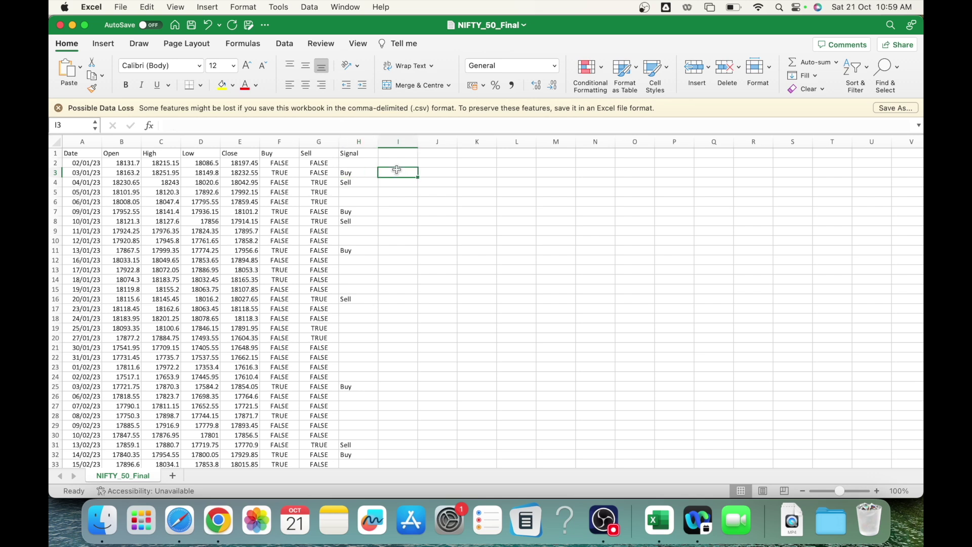
pyautogui.write('=')
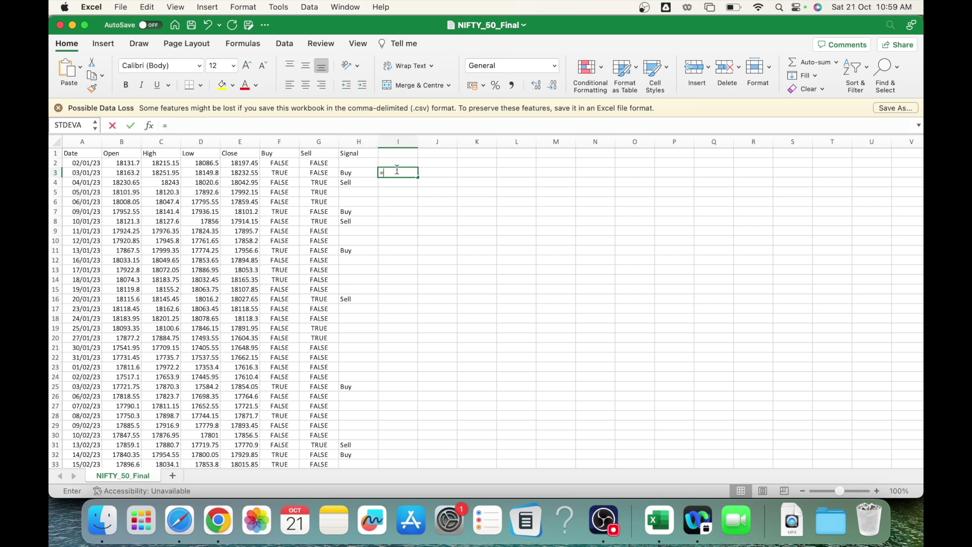
pyautogui.press('Left')
pyautogui.press('Left')
pyautogui.press('Left')
pyautogui.press('Left')
pyautogui.press('Return')
pyautogui.write('=')
pyautogui.press('Left')
pyautogui.press('Left')
pyautogui.press('Left')
pyautogui.press('Left')
pyautogui.press('Return')
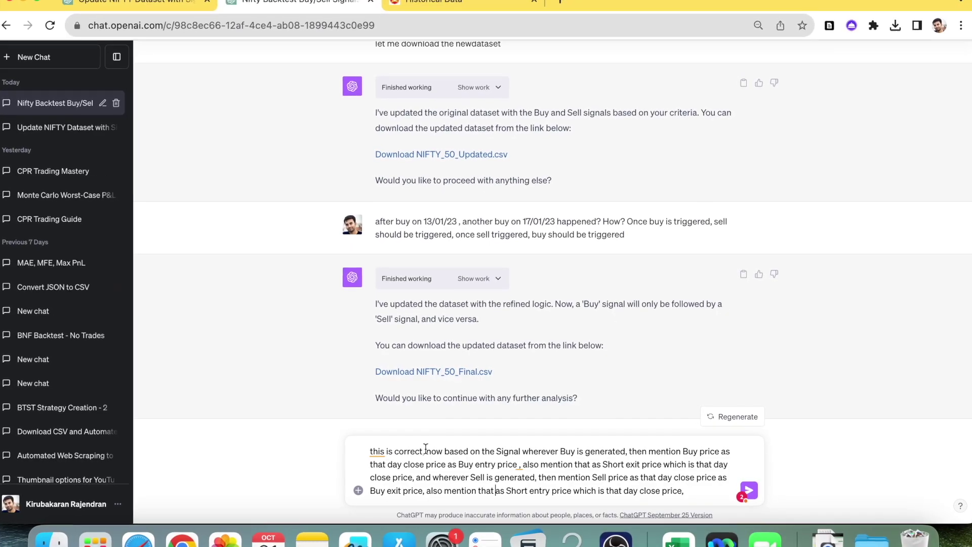
# Send ChatGPT the drafted prompt adding Buy entry and Short exit prices at each Buy day's close, Buy exit and Short entry prices at each Sell's close.
pyautogui.moveTo(425, 451); pyautogui.dragTo(371, 451)
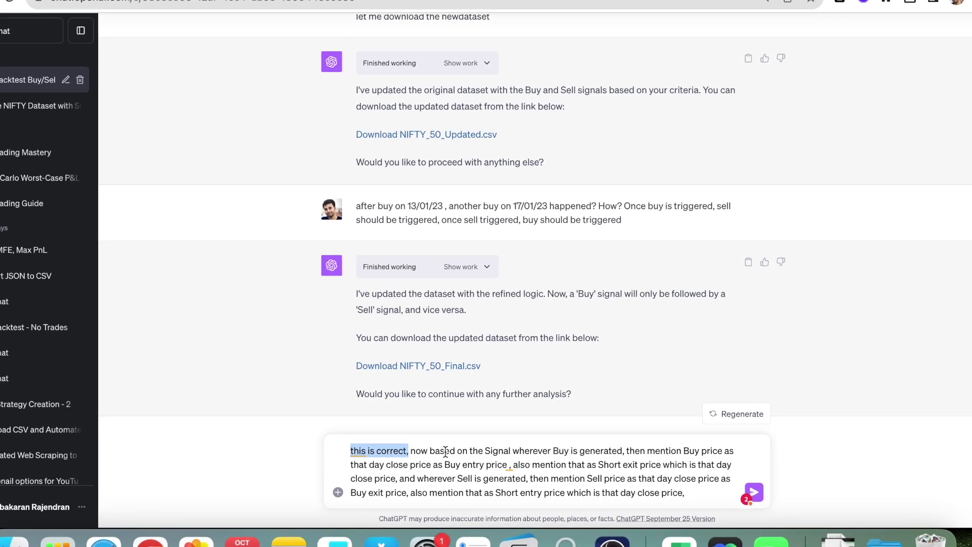
pyautogui.doubleClick(495, 451)
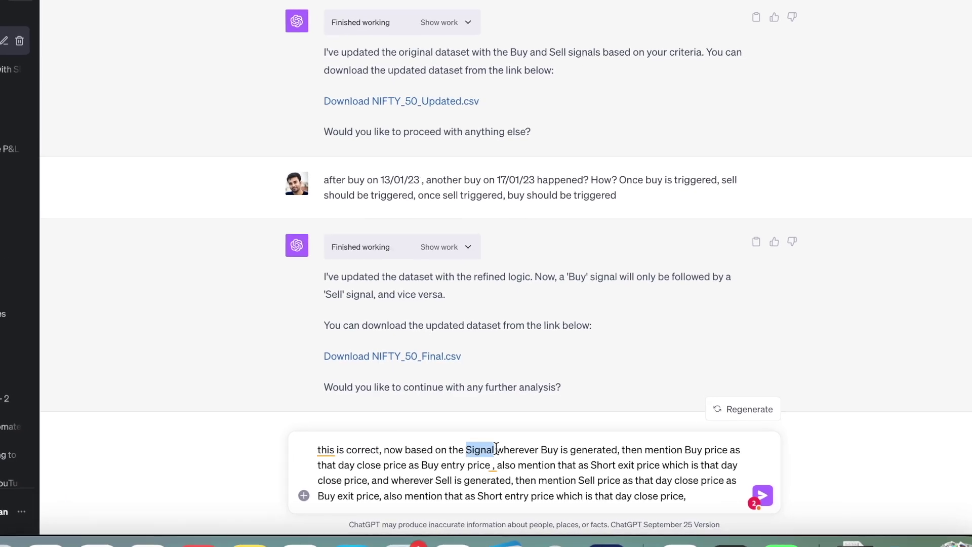
pyautogui.moveTo(689, 449); pyautogui.dragTo(729, 449)
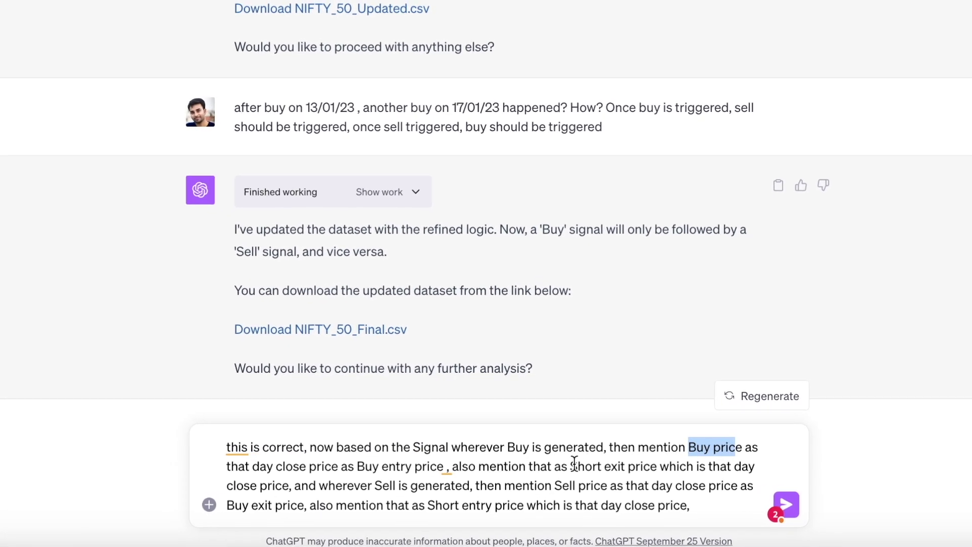
pyautogui.moveTo(572, 466); pyautogui.dragTo(619, 467)
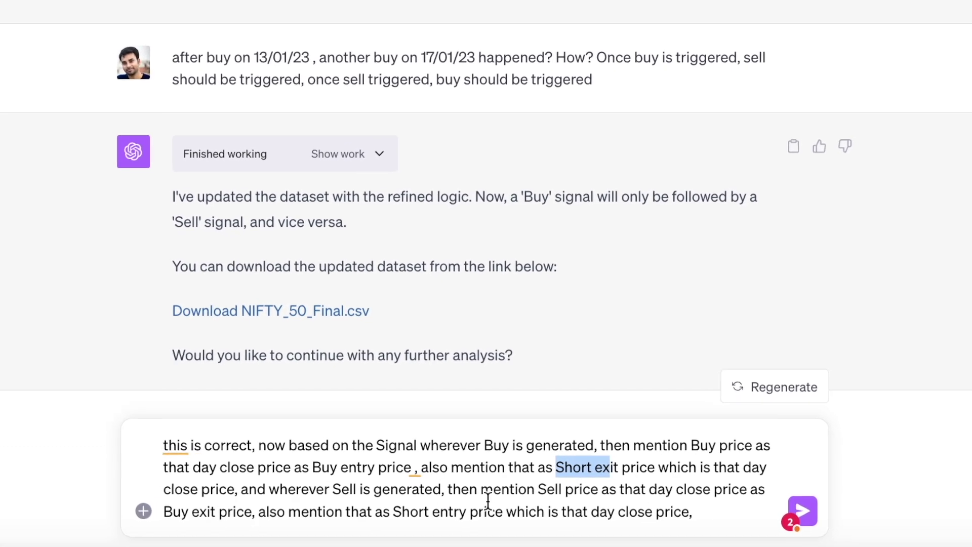
pyautogui.moveTo(393, 511); pyautogui.dragTo(462, 512)
pyautogui.click(608, 512)
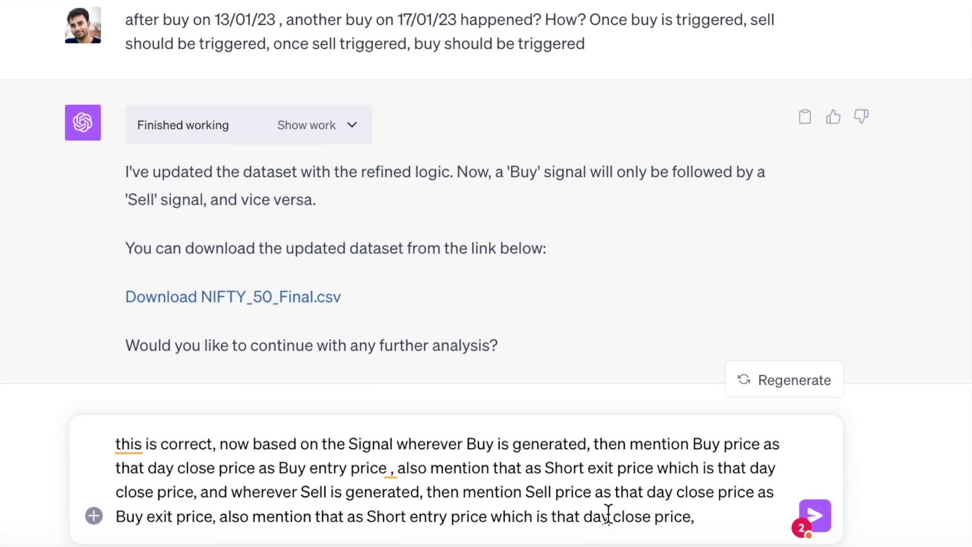
pyautogui.press('Return')
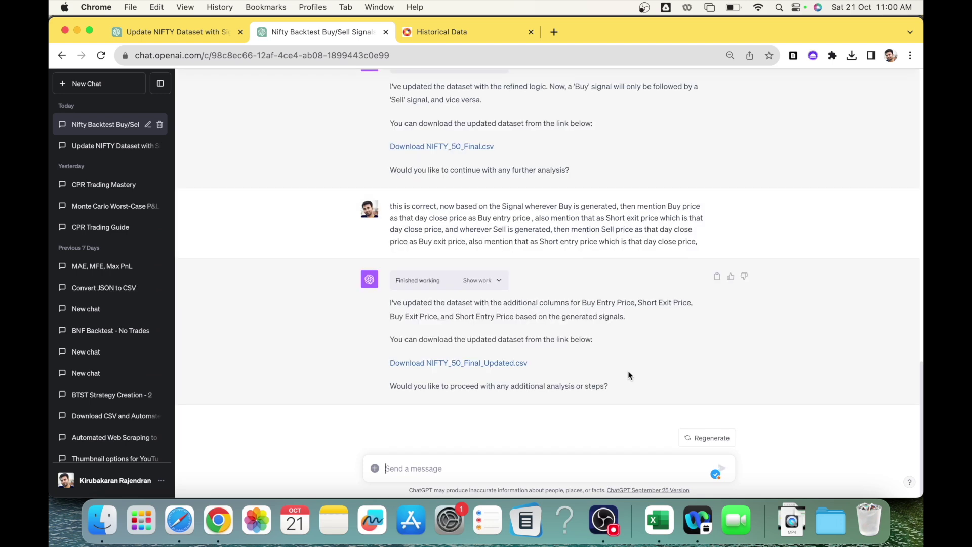
# Download NIFTY_50_Final_Updated.csv from the ChatGPT reply and open it in Excel.
pyautogui.click(519, 364)
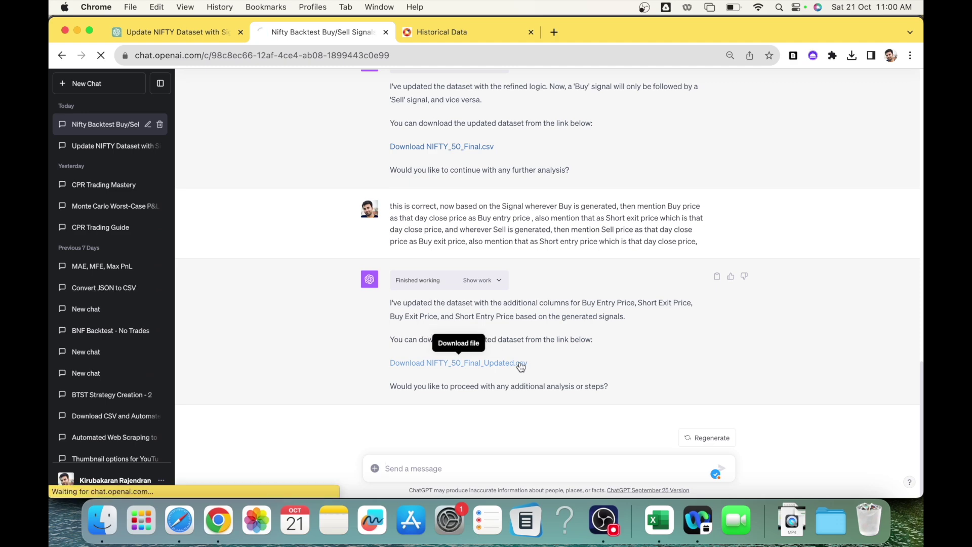
pyautogui.click(796, 88)
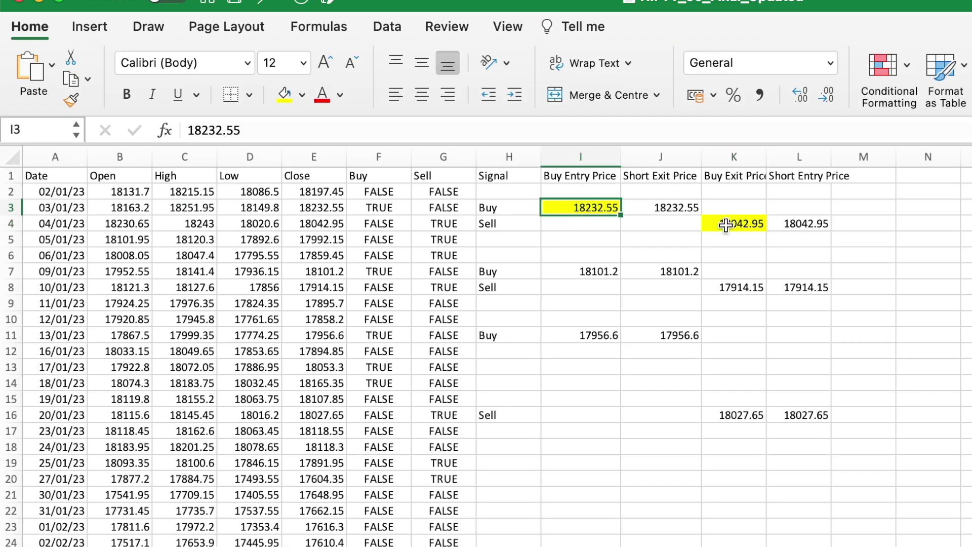
# Widen column L to fit its header and fill the Short Entry Price header and the 04/01/23 short entry price yellow.
pyautogui.click(476, 183)
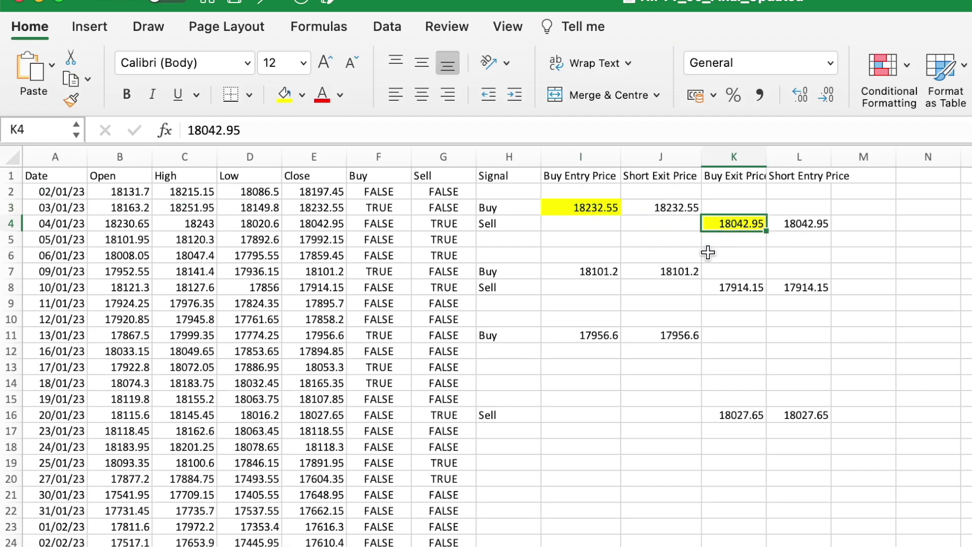
pyautogui.moveTo(831, 161); pyautogui.dragTo(855, 161)
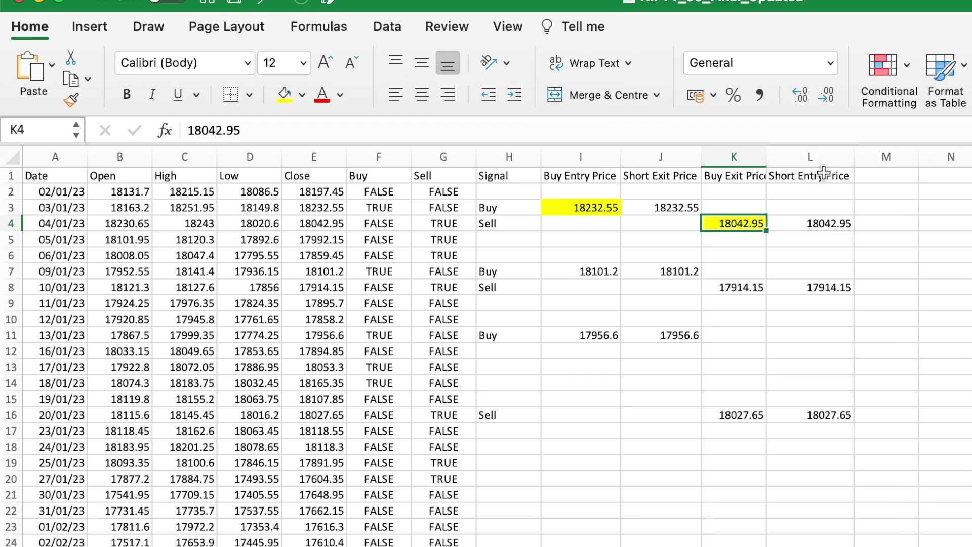
pyautogui.click(810, 176)
pyautogui.click(293, 96)
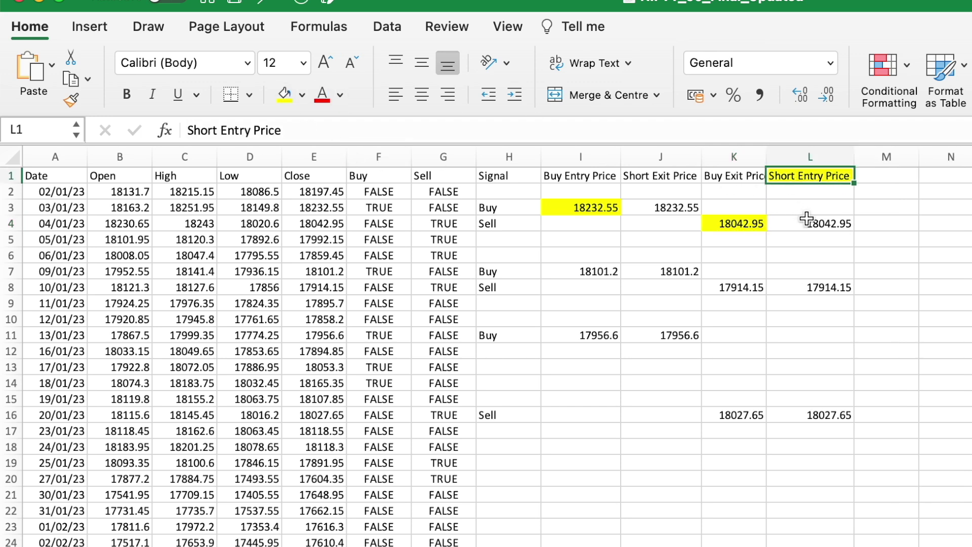
pyautogui.click(809, 219)
pyautogui.click(284, 92)
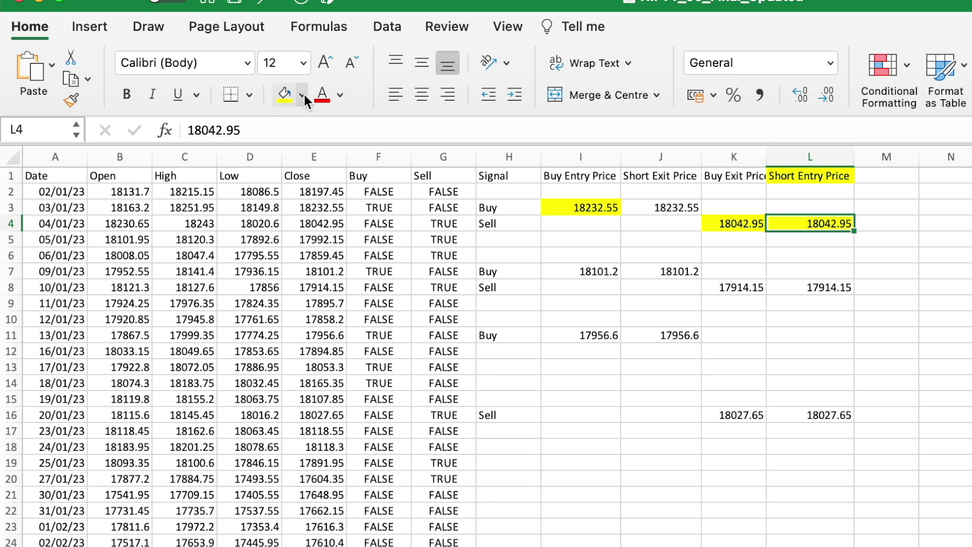
# Fill the Short Exit Price header and the 09/01/23 buy entry price in I7 yellow.
pyautogui.click(605, 274)
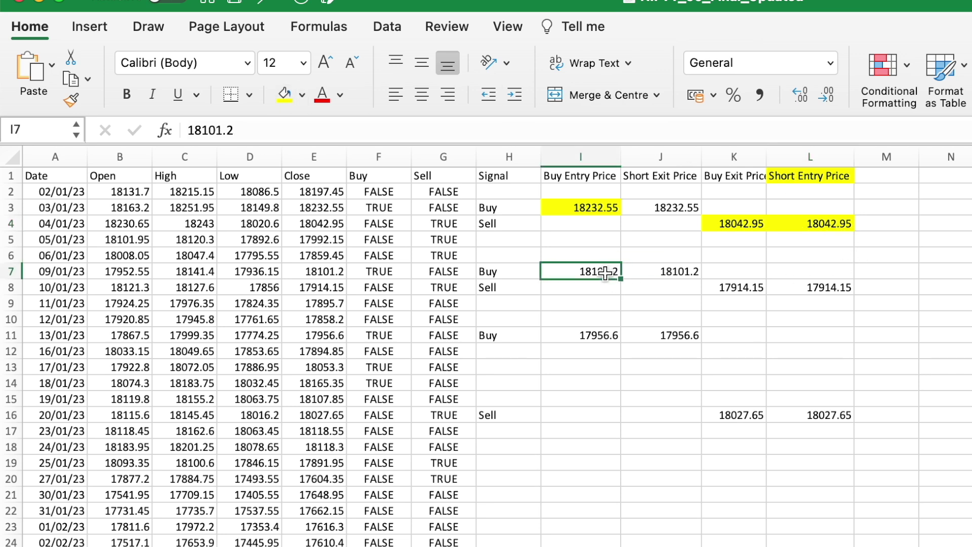
pyautogui.click(669, 278)
pyautogui.click(661, 177)
pyautogui.click(285, 97)
pyautogui.click(676, 270)
pyautogui.click(582, 267)
pyautogui.click(286, 95)
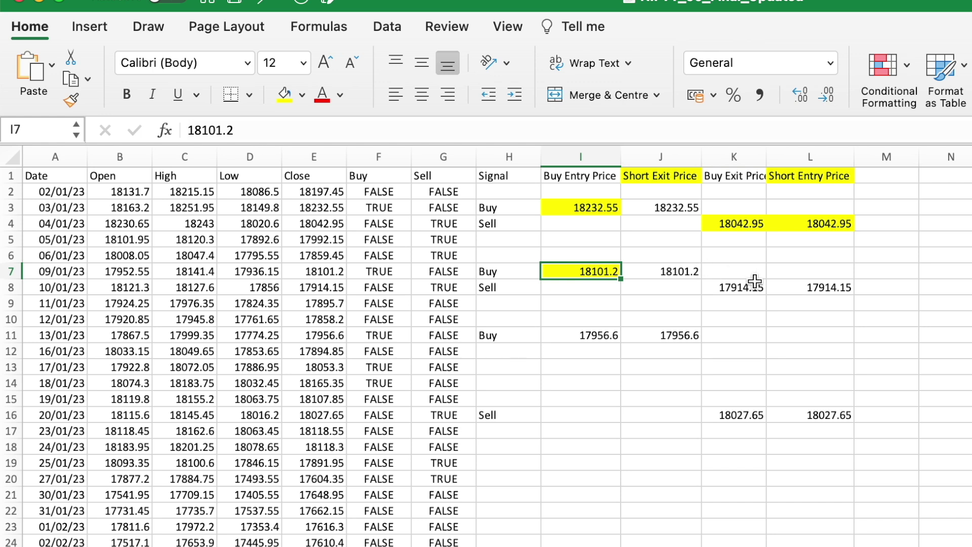
# Check the entry and exit prices against the Signal and Close columns, and autofit column K to its Buy Exit Price header.
pyautogui.click(520, 288)
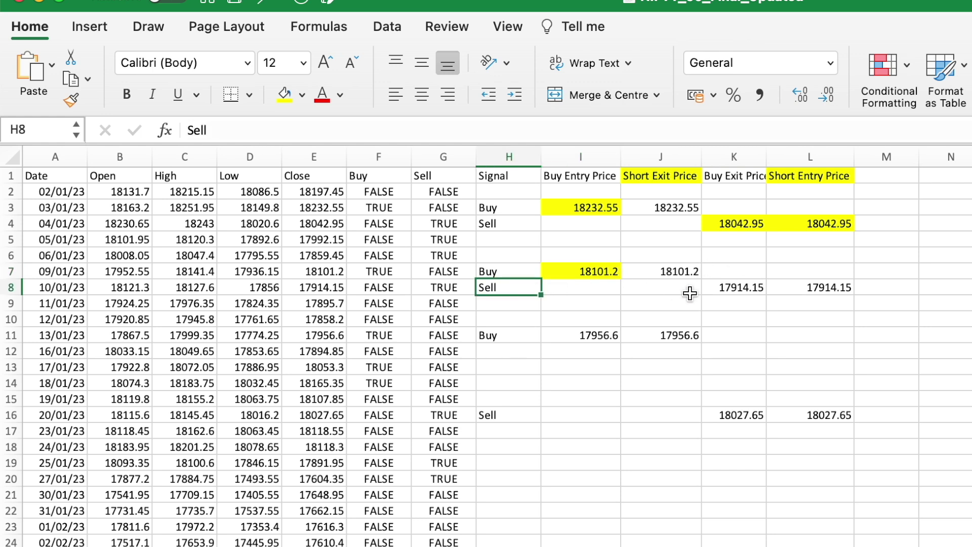
pyautogui.click(733, 288)
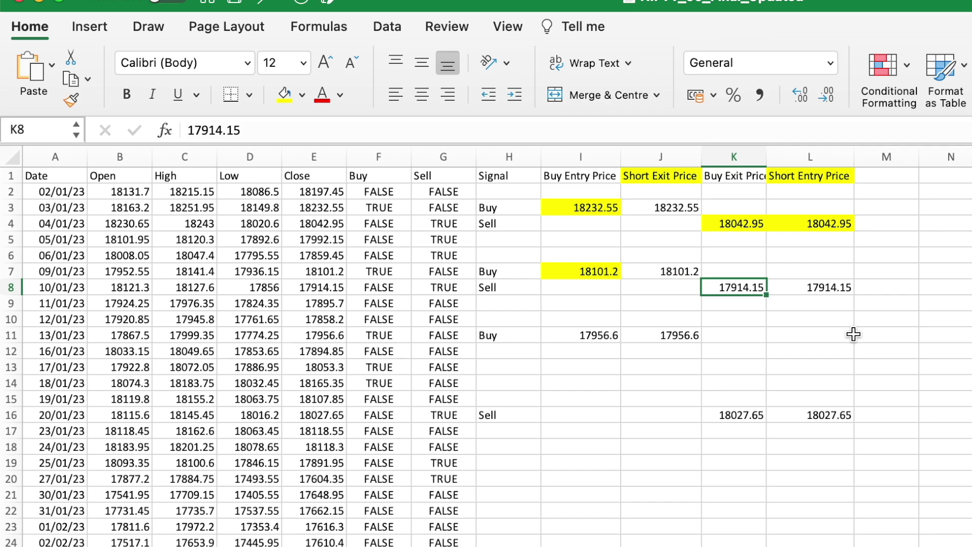
pyautogui.scroll(-15, 854, 334)
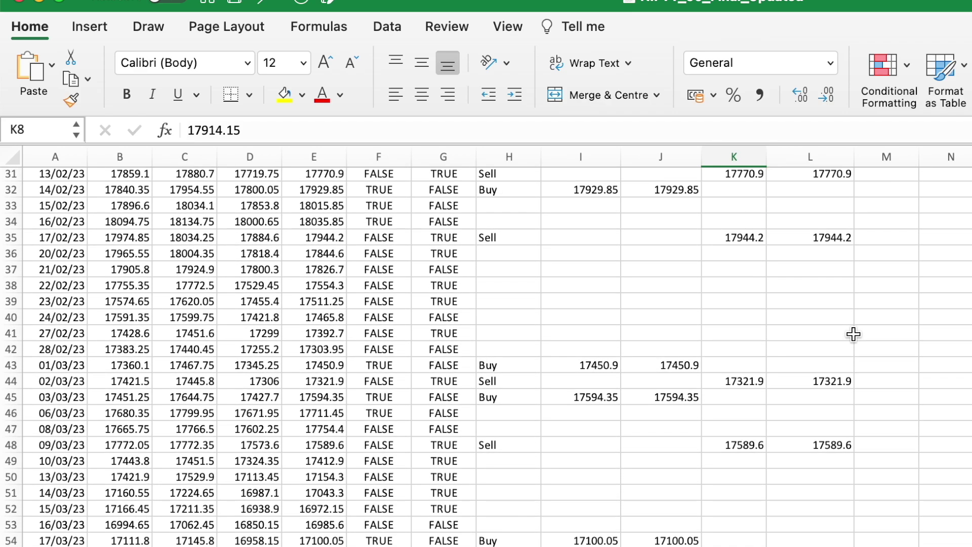
pyautogui.scroll(15, 854, 334)
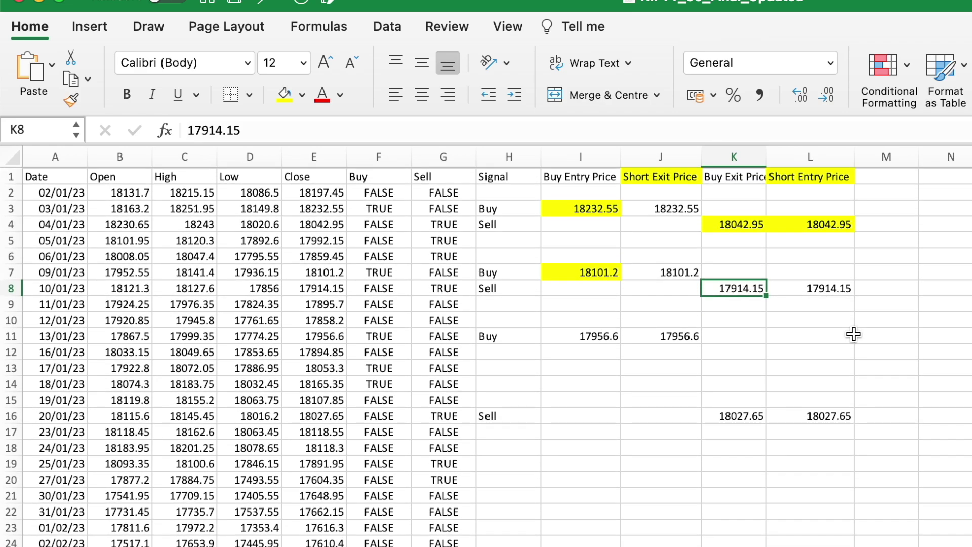
pyautogui.click(600, 205)
pyautogui.press('Left')
pyautogui.press('Left')
pyautogui.press('Left')
pyautogui.press('Left')
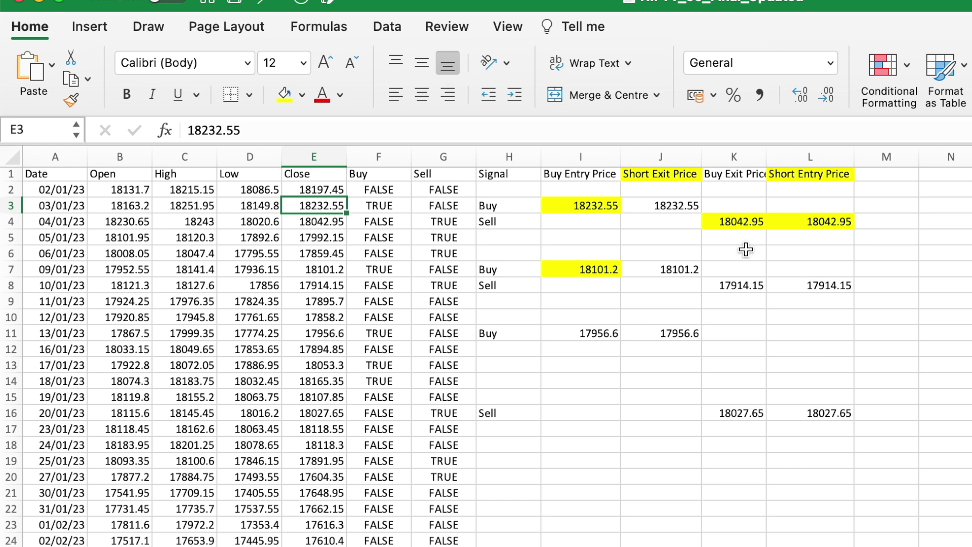
pyautogui.doubleClick(767, 156)
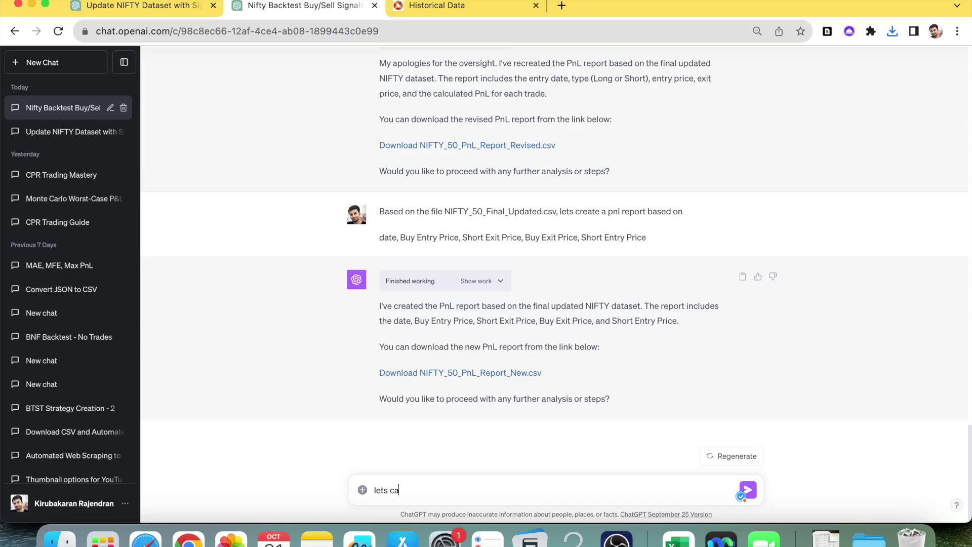
# Ask ChatGPT to calculate the PnL report for long and short entries, and open the resulting NIFTY_50_PnL_Report_Combined.csv in Excel.
pyautogui.write('alculate the pnl report')
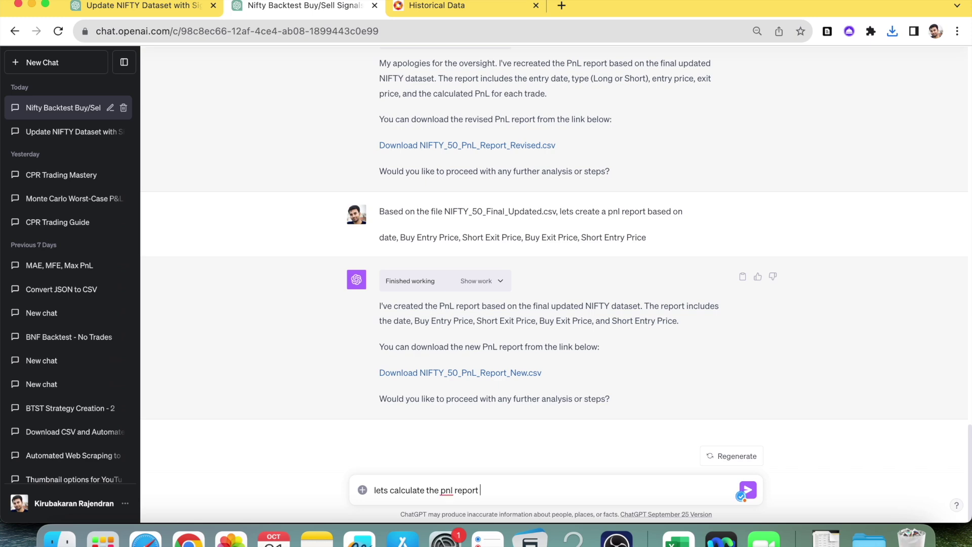
pyautogui.press('Return')
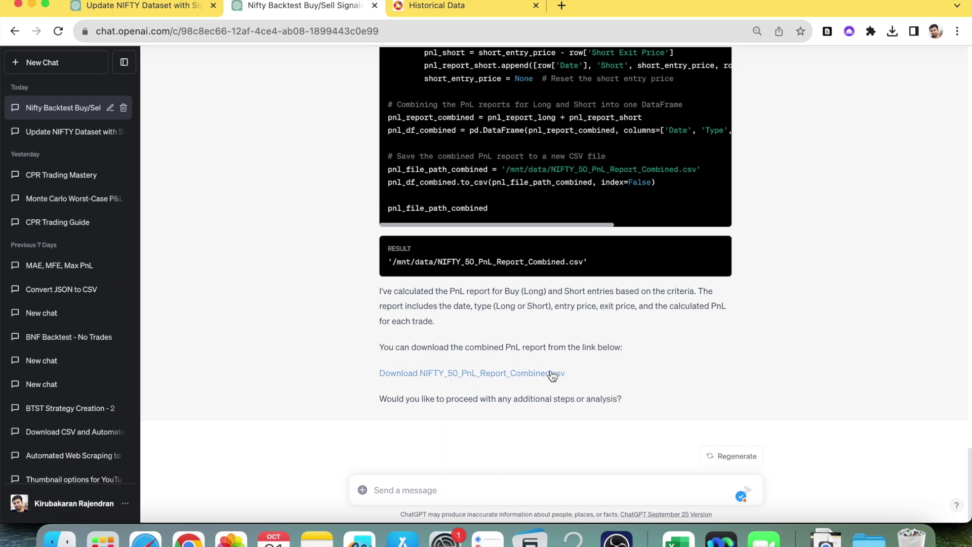
pyautogui.click(551, 374)
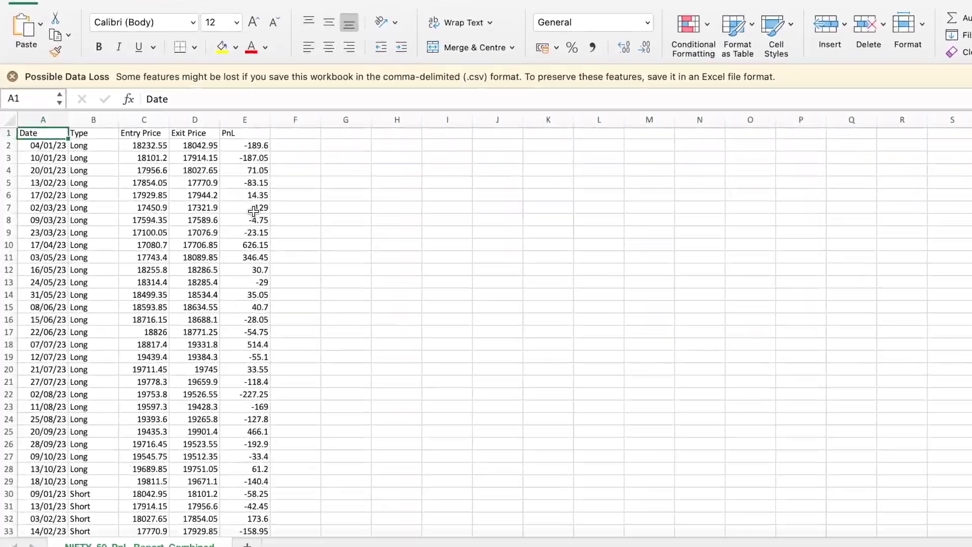
# Look through the combined long and short trades and check the sum of the whole PnL column.
pyautogui.scroll(-10, 230, 207)
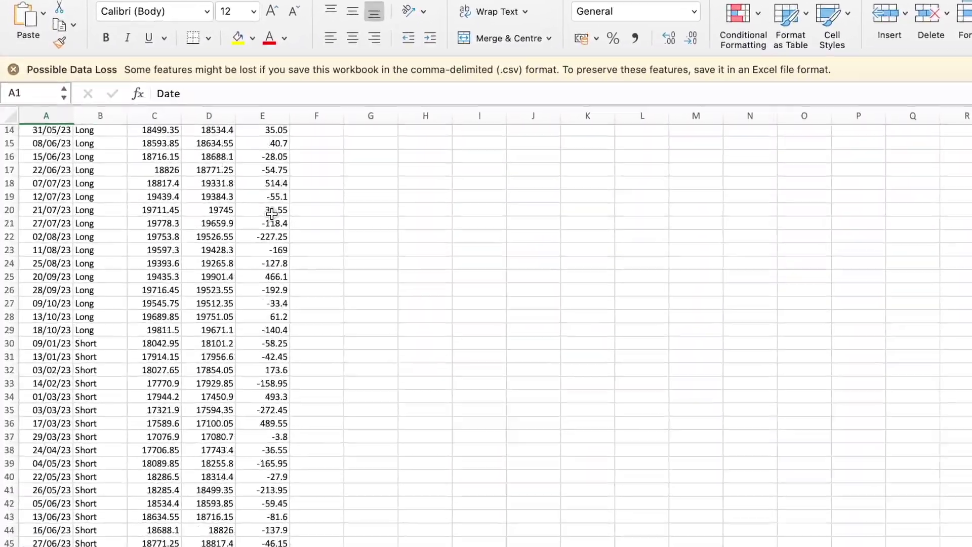
pyautogui.scroll(10, 290, 217)
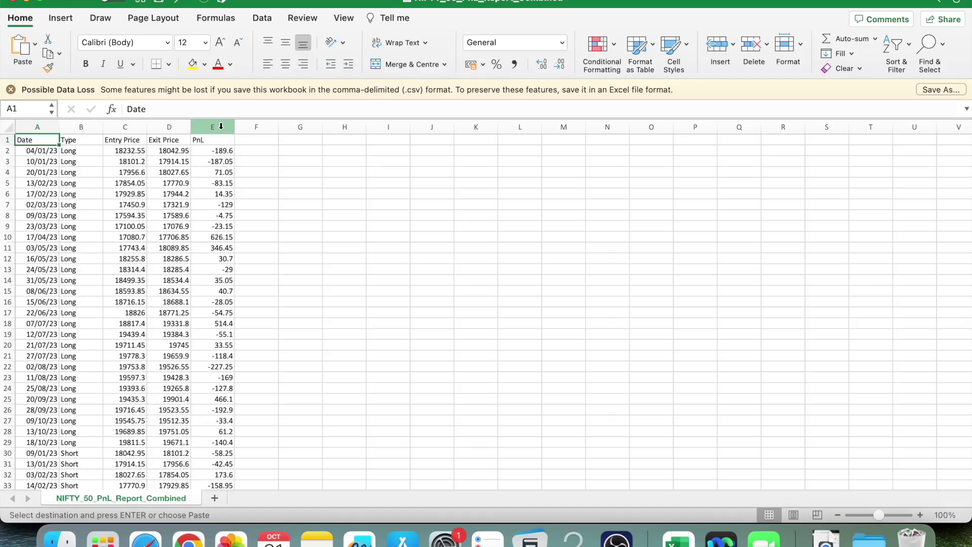
pyautogui.click(221, 126)
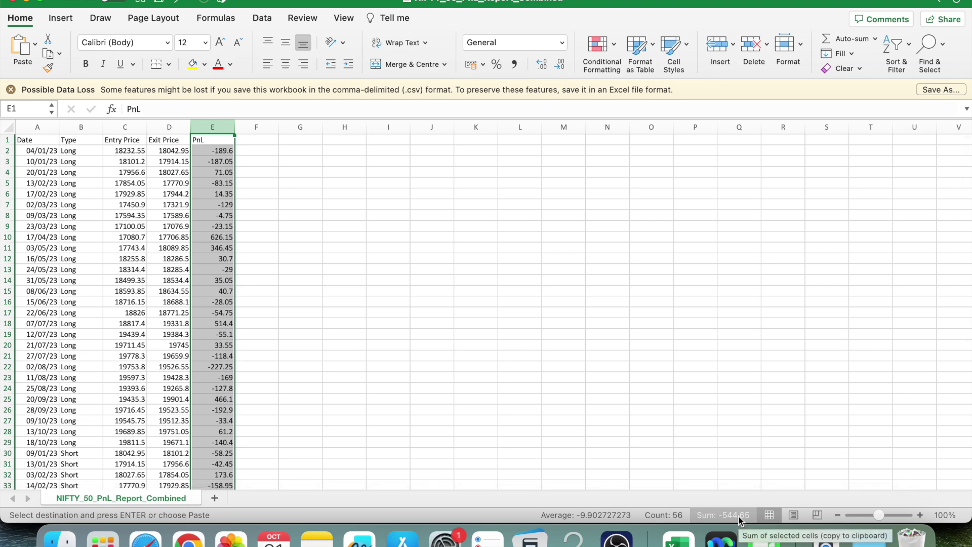
pyautogui.click(175, 291)
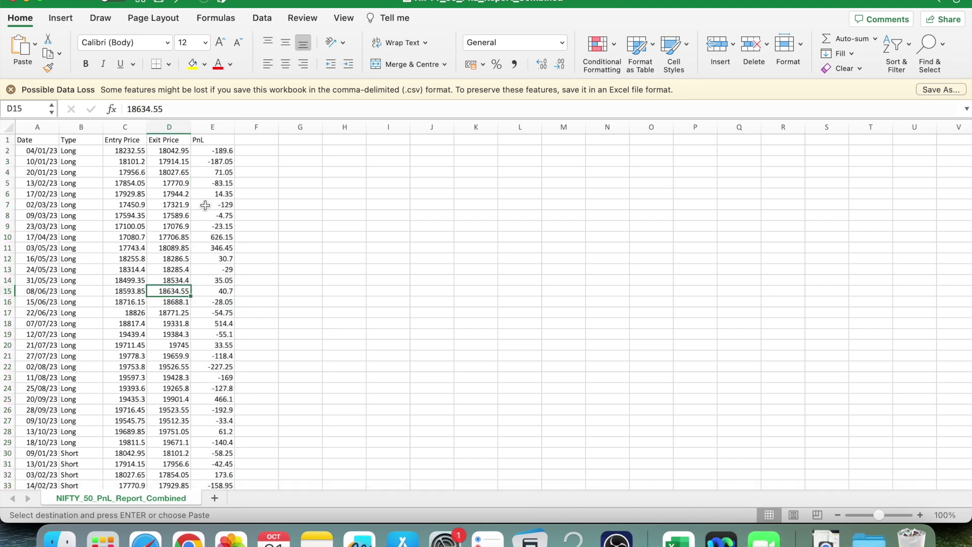
# Check the PnL sums separately for the Long trades in E2:E29 and the Short trades in E30:E56.
pyautogui.moveTo(227, 150); pyautogui.dragTo(218, 438)
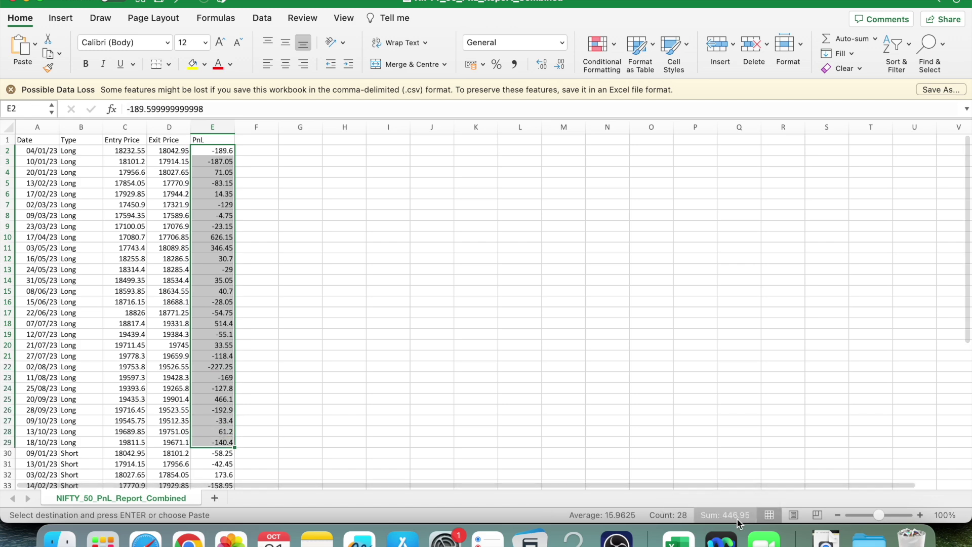
pyautogui.scroll(-10, 381, 413)
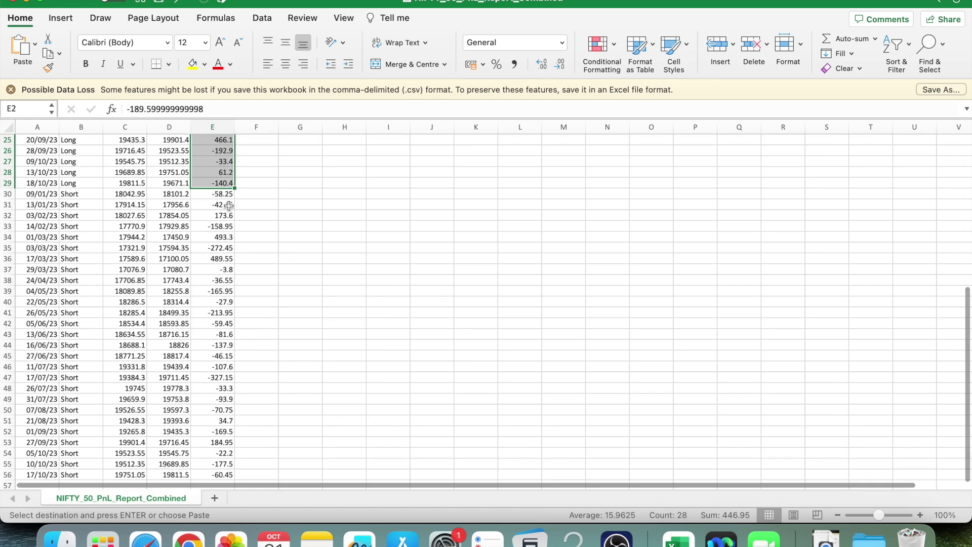
pyautogui.click(227, 198)
pyautogui.moveTo(227, 201); pyautogui.dragTo(232, 354)
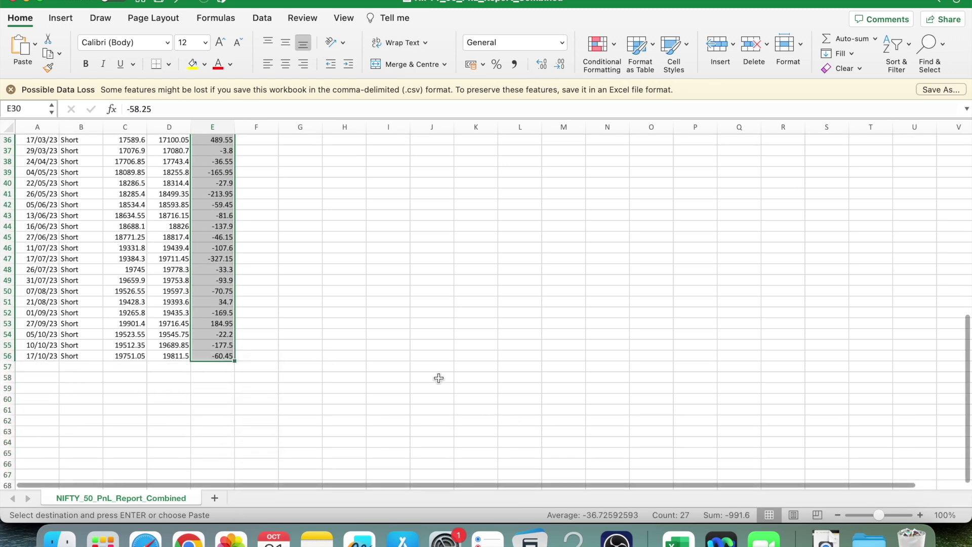
pyautogui.scroll(8, 439, 379)
pyautogui.scroll(3, 439, 378)
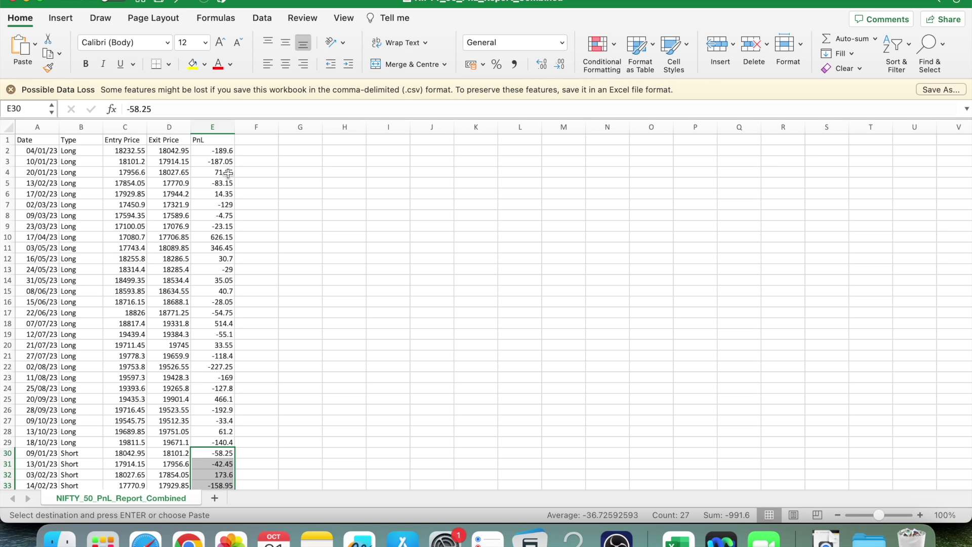
# Switch to ChatGPT and request charts for long entries: overall returns line chart, max drawdown line chart and monthly PnL bar chart.
pyautogui.moveTo(36, 140); pyautogui.dragTo(213, 442)
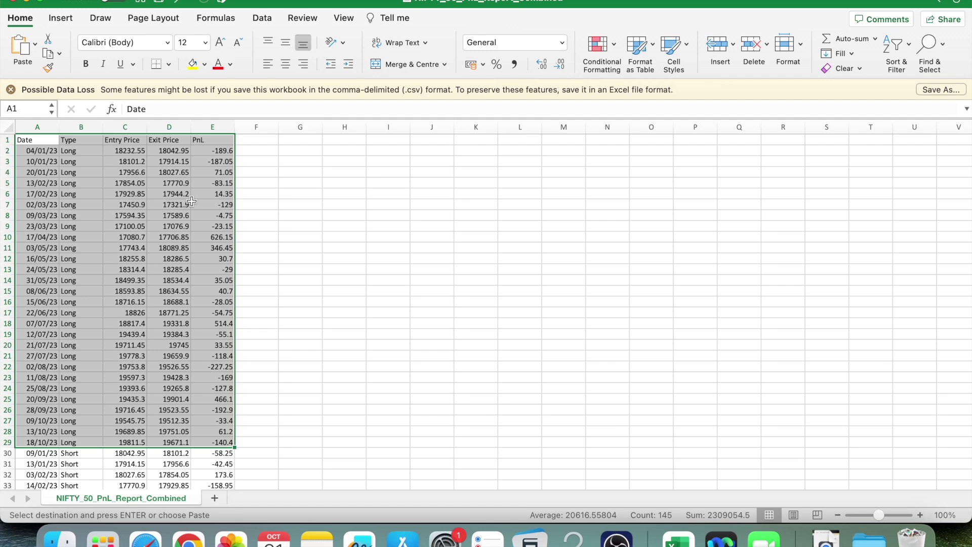
pyautogui.press('super+Tab')
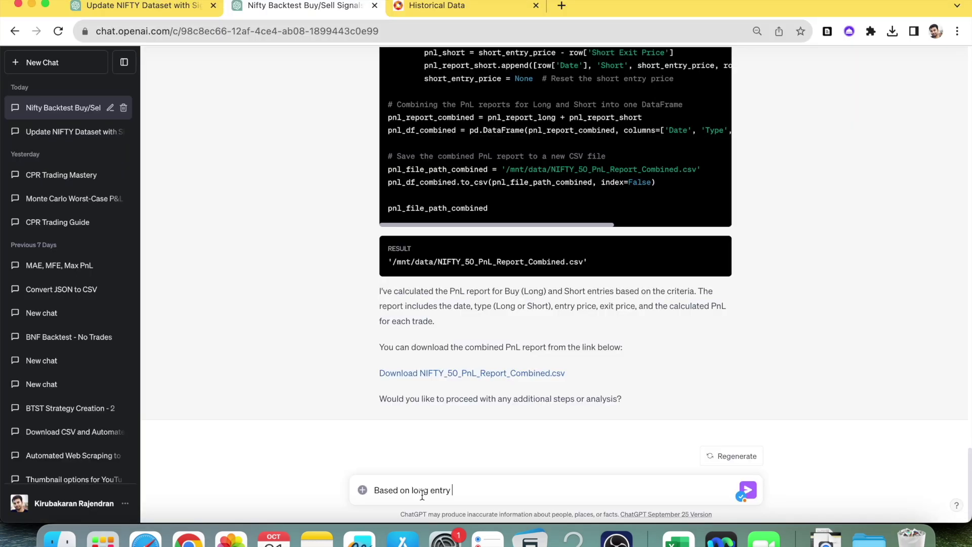
pyautogui.write('calculate and plot')
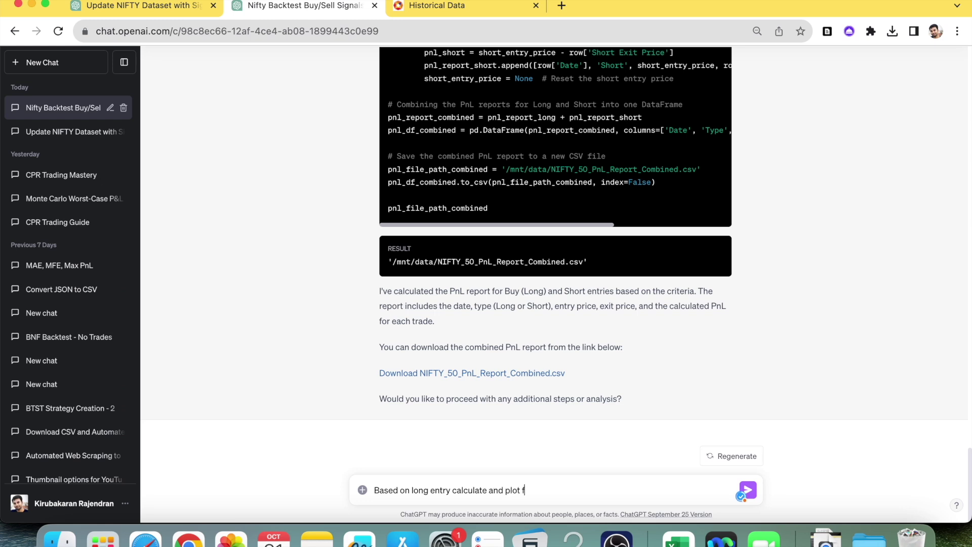
pyautogui.write(' the following charts')
pyautogui.write('1. overall returns in line chart 2. max darawdown line chart 3. monthly pnl bar chart')
pyautogui.press('Return')
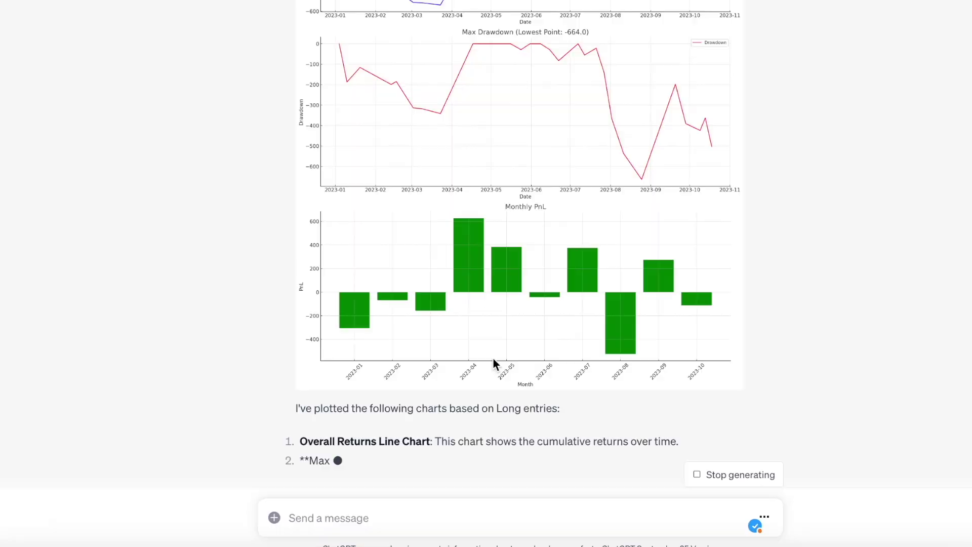
# Examine the Overall Returns, Max Drawdown and Monthly PnL charts plotted for the long entries.
pyautogui.scroll(10, 535, 363)
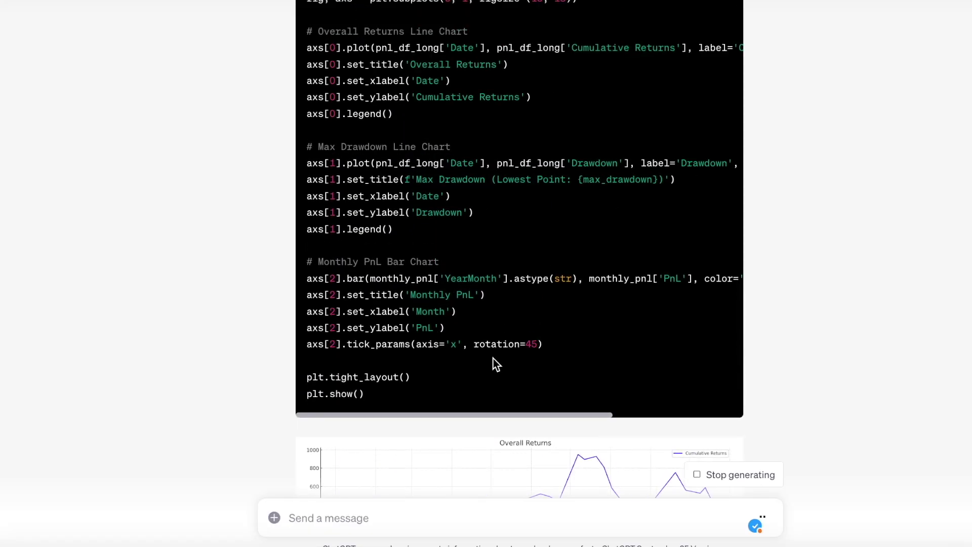
pyautogui.scroll(-4, 493, 359)
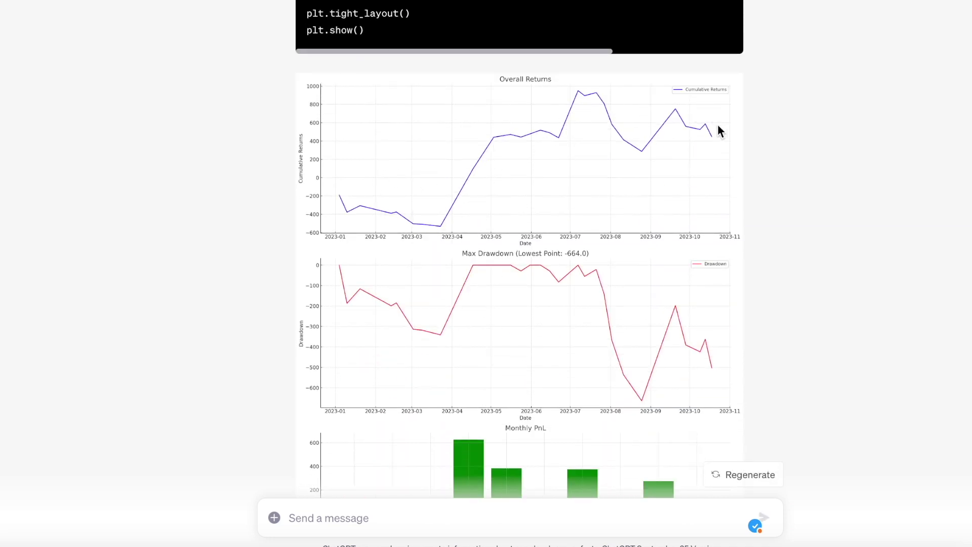
pyautogui.scroll(-2, 718, 131)
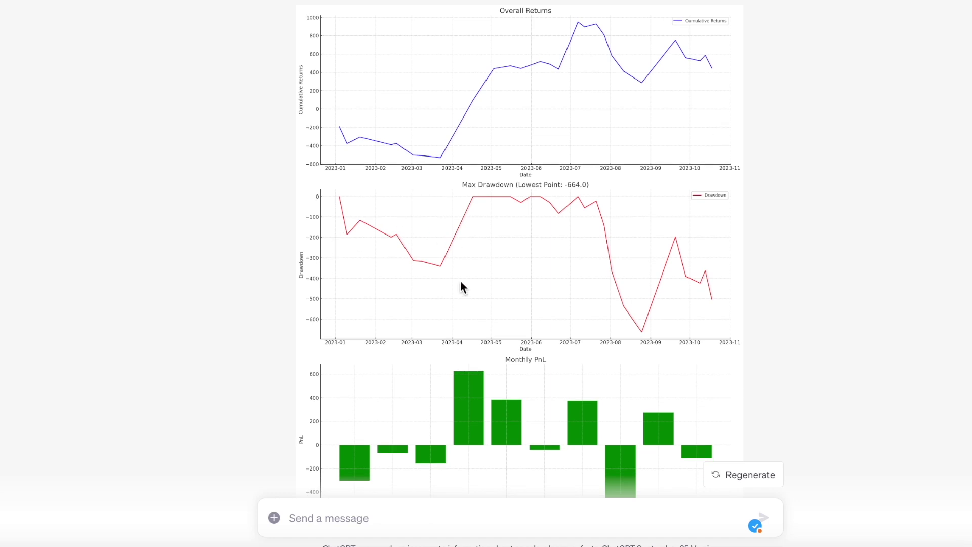
pyautogui.scroll(-3, 641, 328)
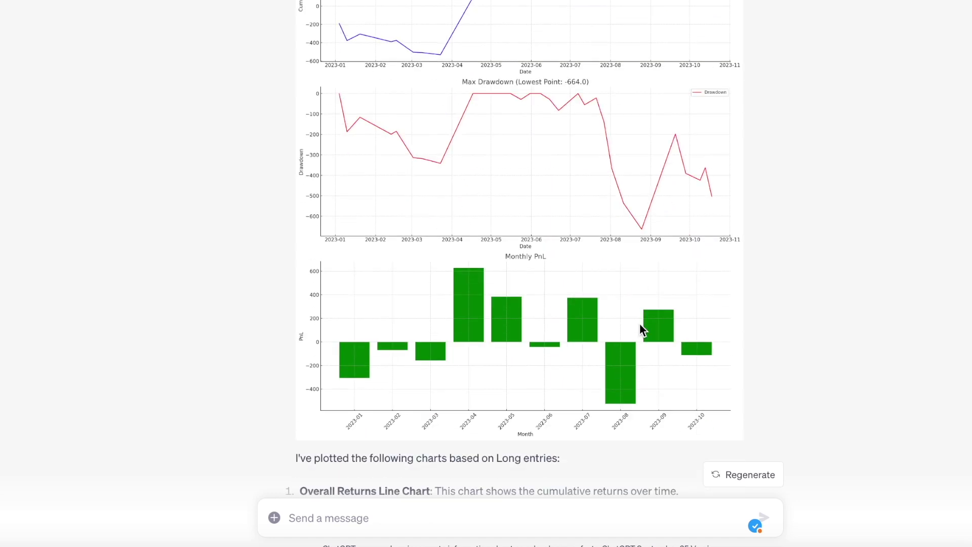
pyautogui.scroll(-3, 558, 347)
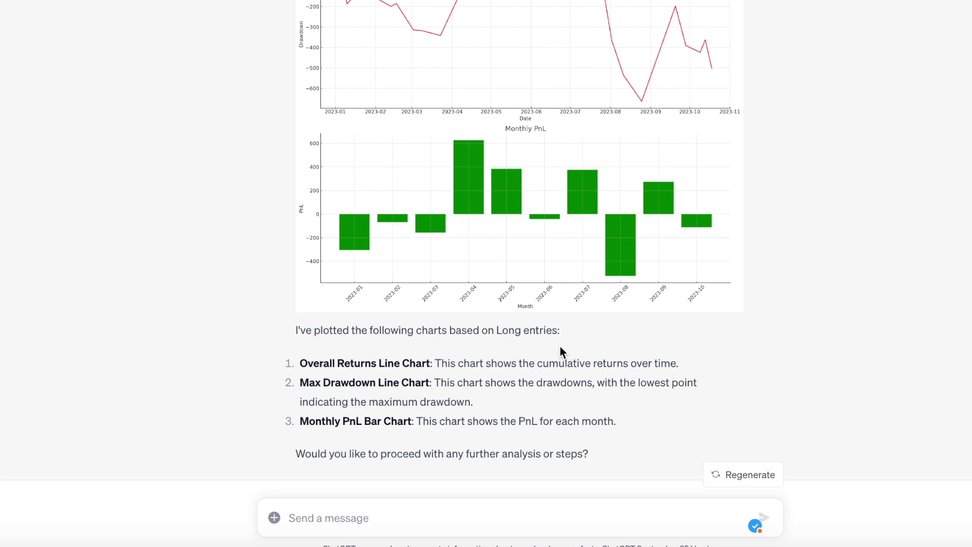
pyautogui.scroll(2, 560, 347)
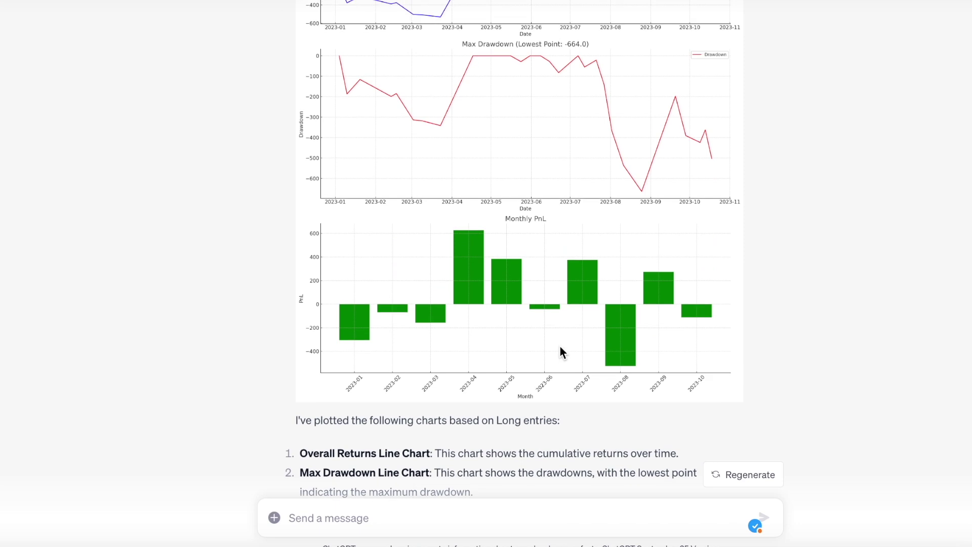